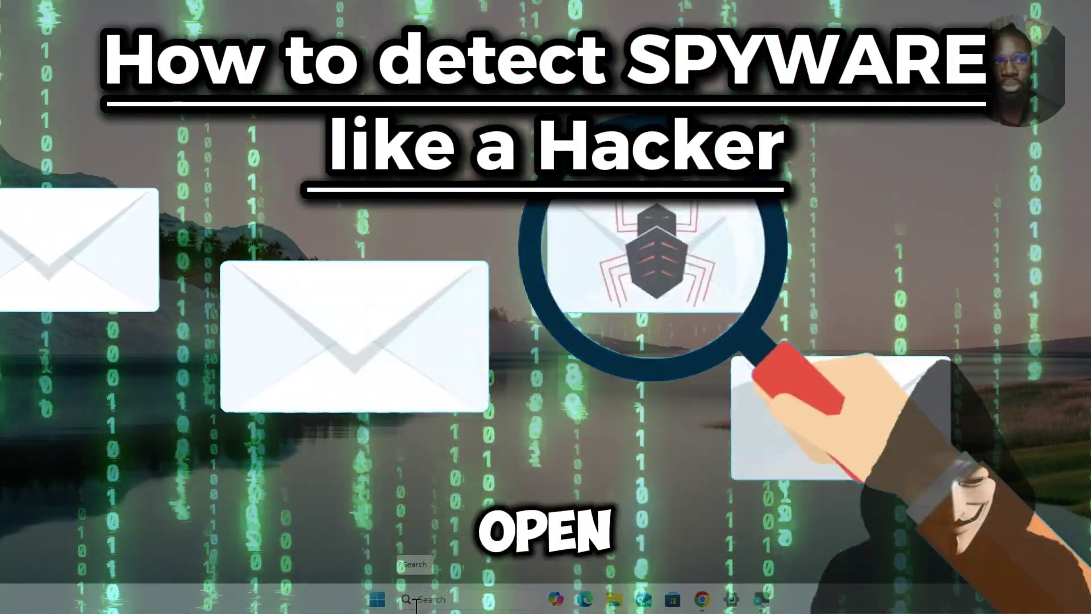
Step: Search Windows for Resource Monitor and launch it as administrator
{"action": "left_click", "coordinate": [417, 599]}
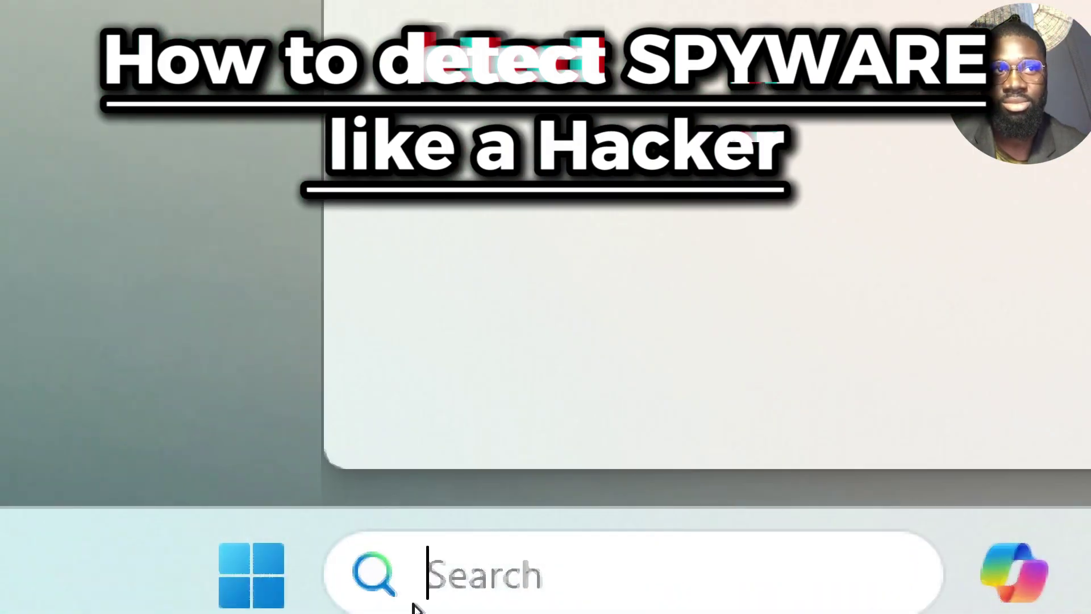
{"action": "type", "text": "Reso"}
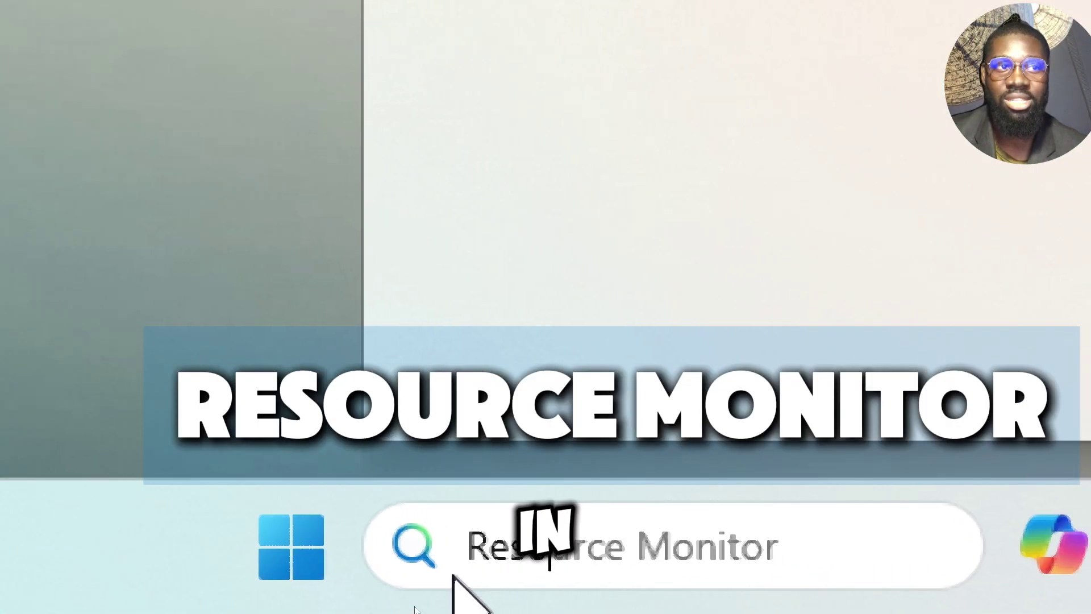
{"action": "type", "text": "urce M"}
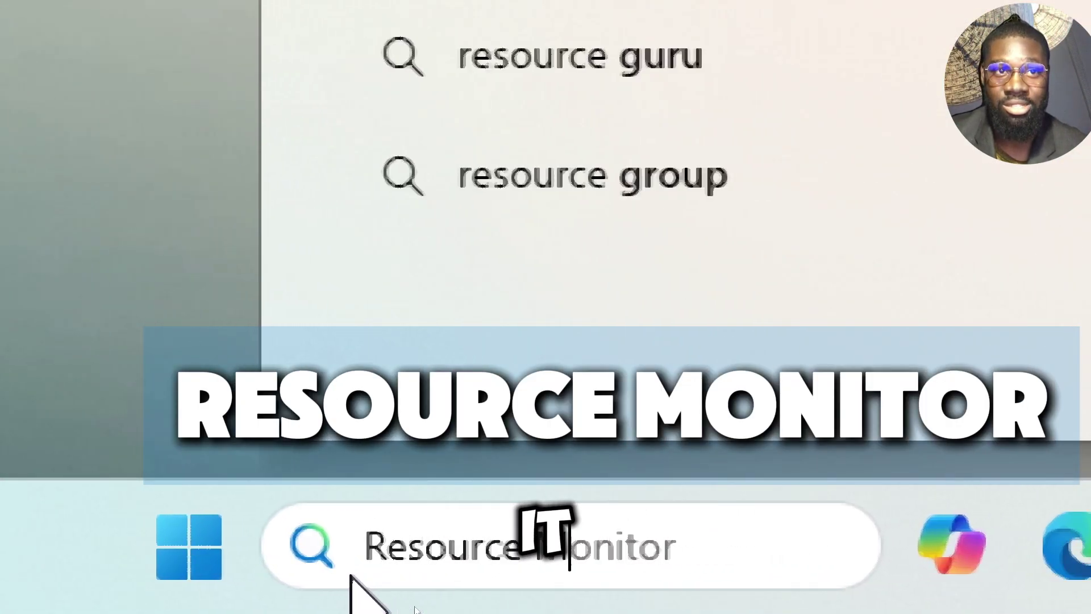
{"action": "type", "text": "onitor"}
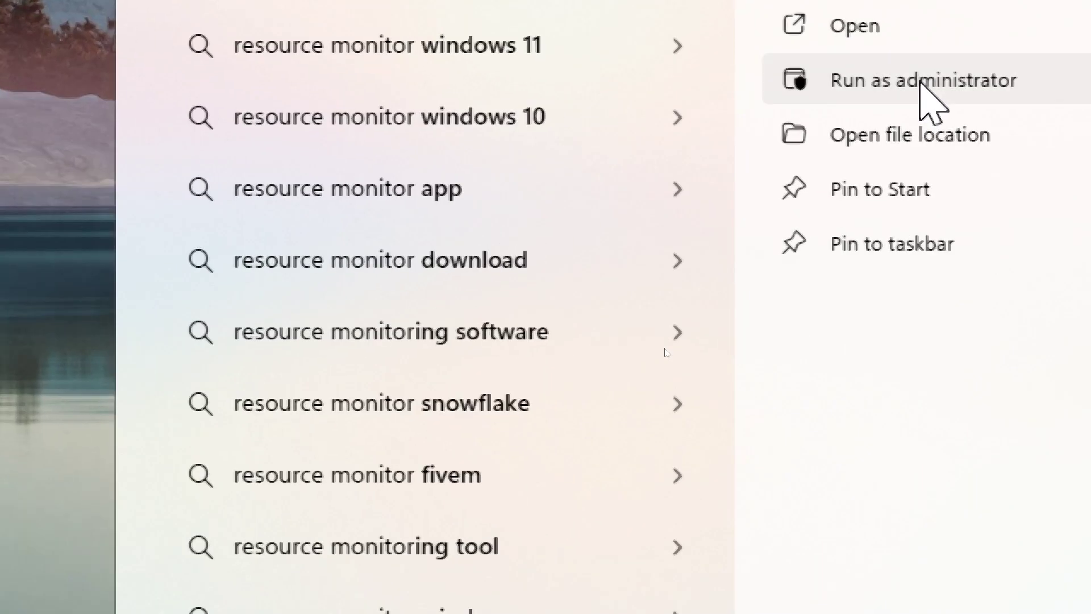
{"action": "left_click", "coordinate": [921, 81]}
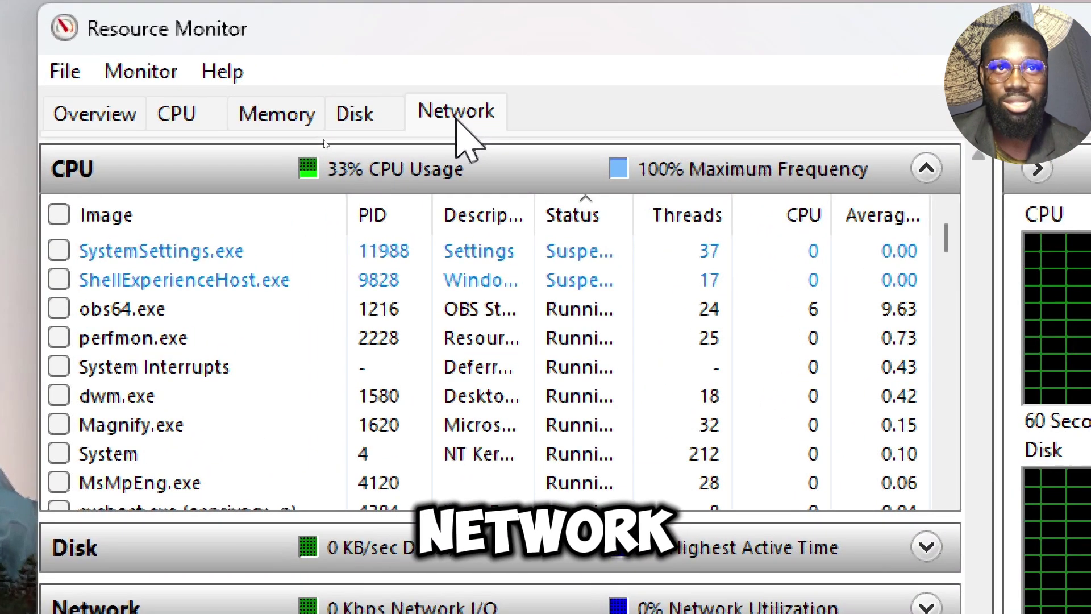
Step: Show the network monitoring view and expand the Processes with Network Activity and Network Activity sections
{"action": "left_click", "coordinate": [458, 114]}
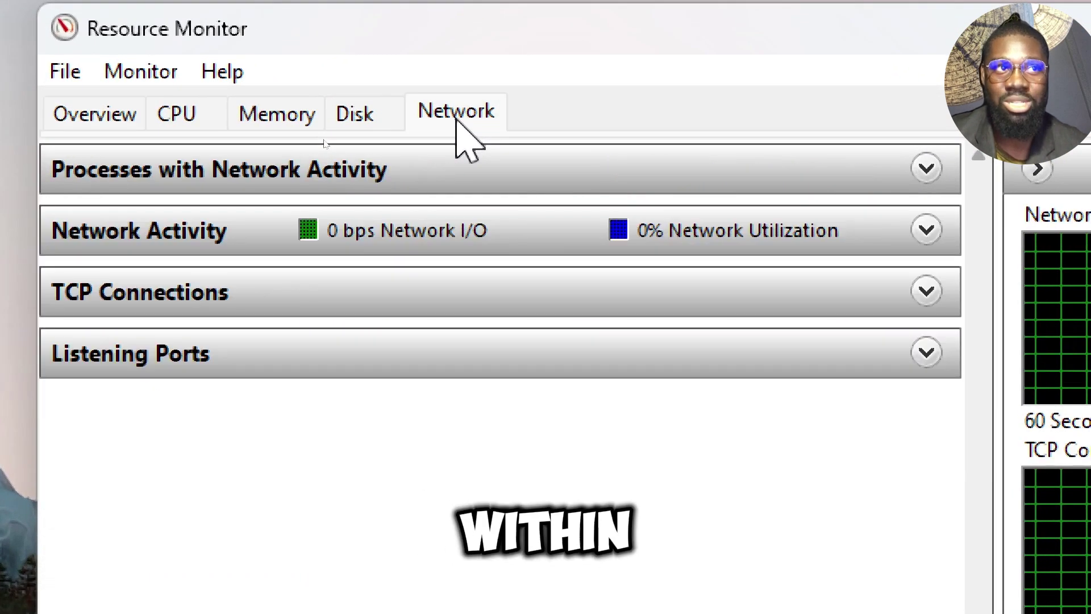
{"action": "left_click", "coordinate": [293, 171]}
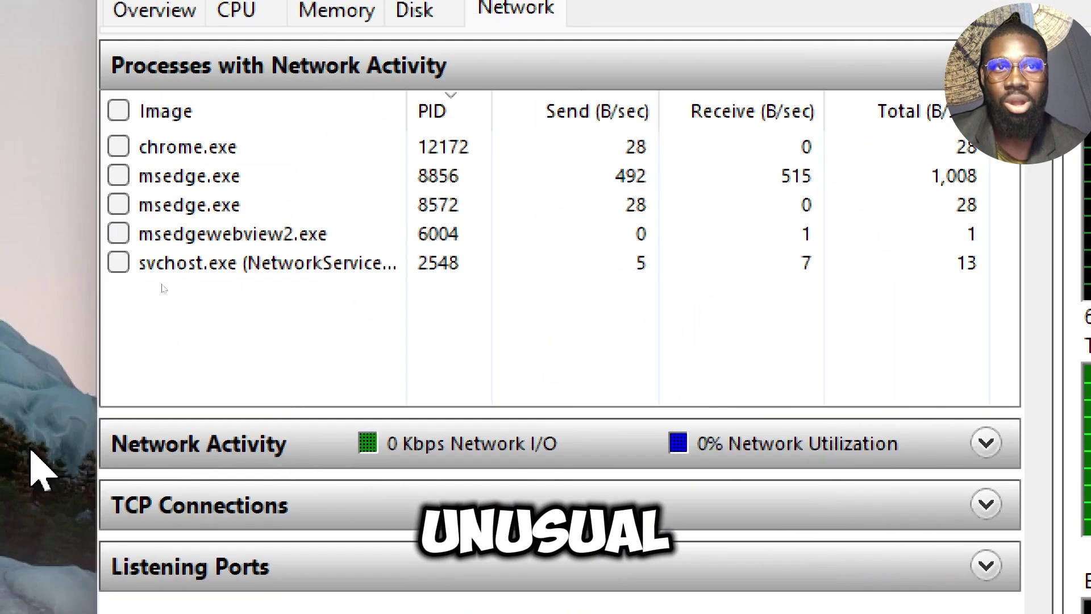
{"action": "left_click", "coordinate": [108, 451]}
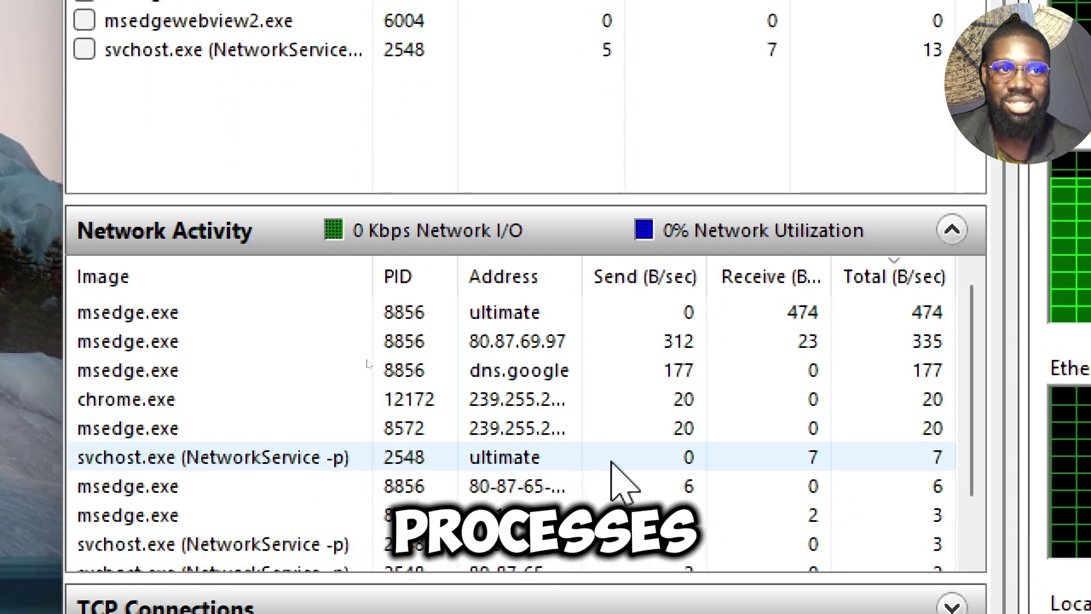
Step: Examine the processes listed under Network Activity and TCP Connections for unusual entries
{"action": "scroll", "coordinate": [136, 471], "scroll_direction": "down", "scroll_amount": 1}
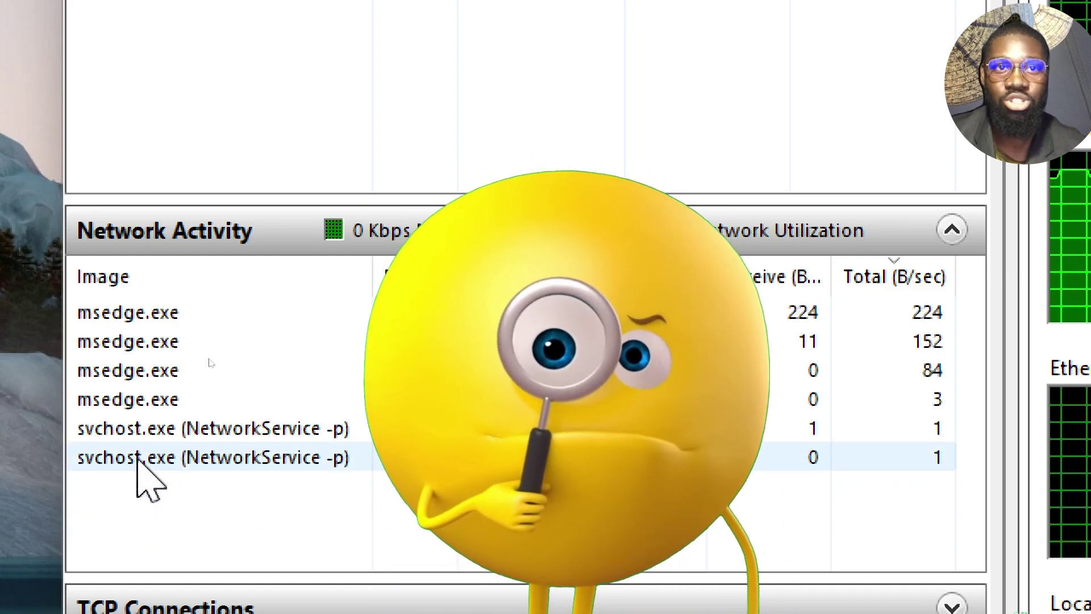
{"action": "left_click", "coordinate": [137, 458]}
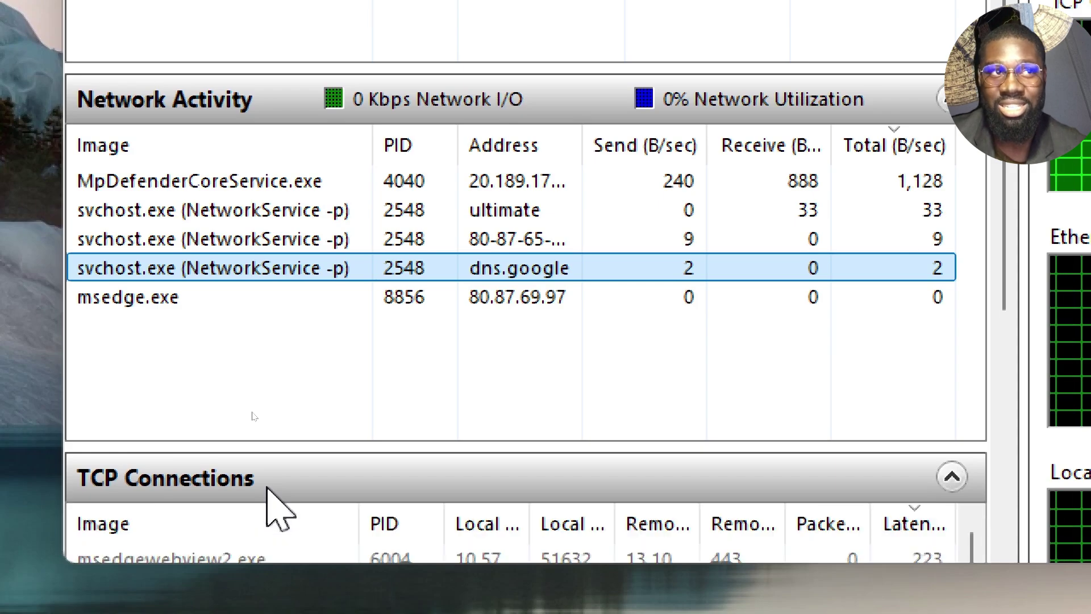
{"action": "scroll", "coordinate": [267, 488], "scroll_direction": "down", "scroll_amount": 1}
{"action": "scroll", "coordinate": [321, 383], "scroll_direction": "down", "scroll_amount": 2}
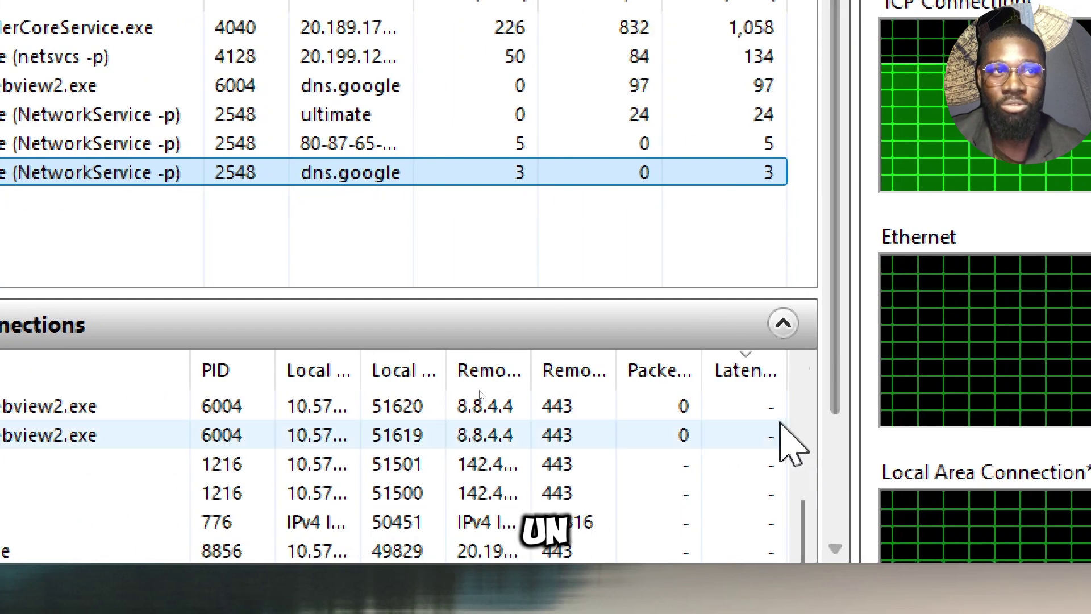
{"action": "scroll", "coordinate": [1004, 392], "scroll_direction": "down", "scroll_amount": 1}
{"action": "scroll", "coordinate": [835, 392], "scroll_direction": "down", "scroll_amount": 3}
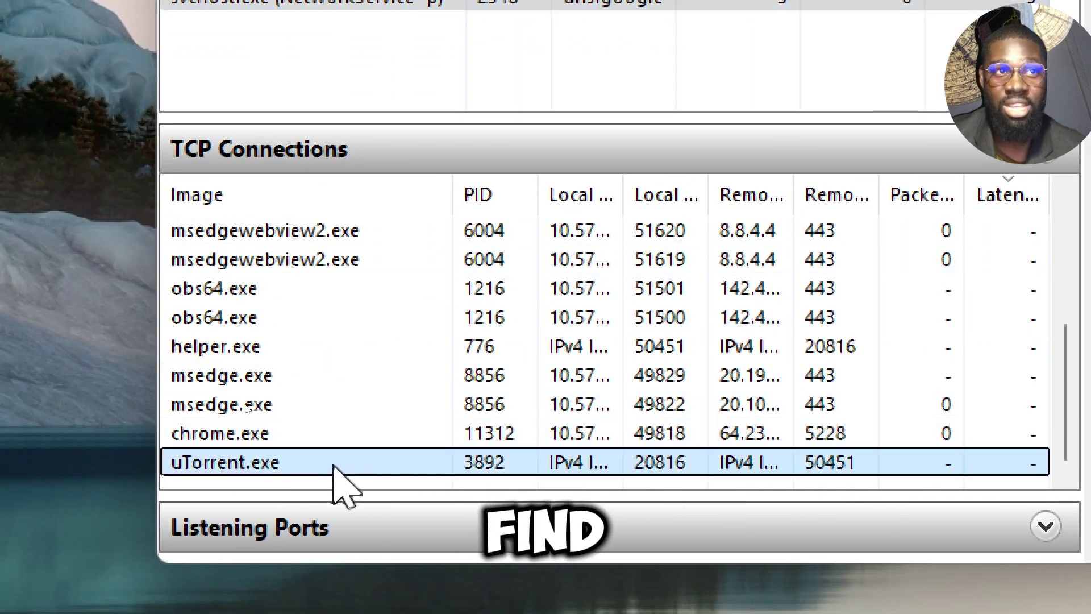
{"action": "scroll", "coordinate": [398, 61], "scroll_direction": "up", "scroll_amount": 6}
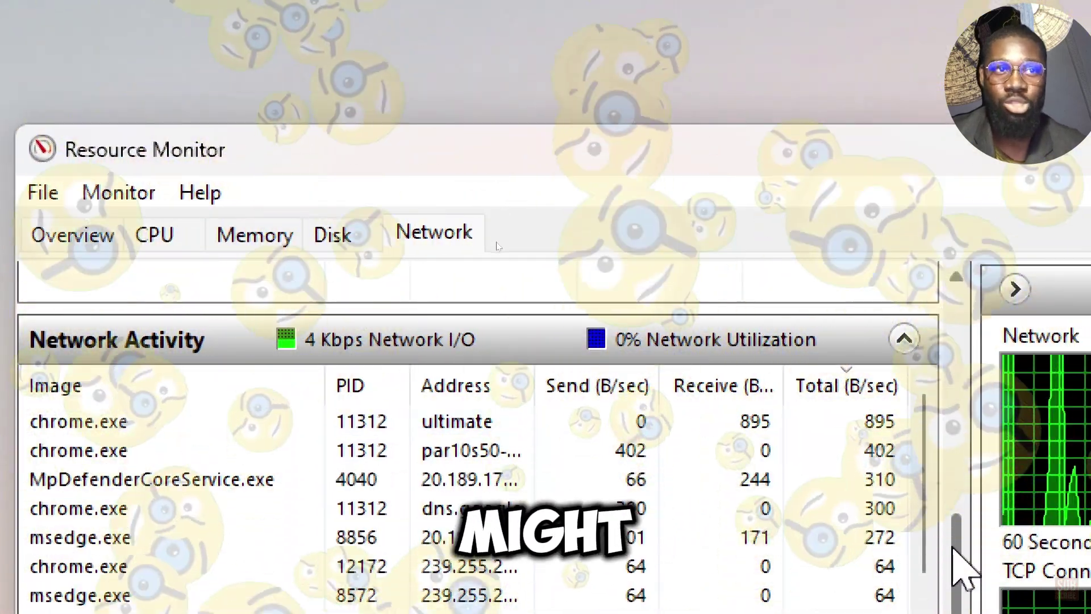
Step: Look up the svchost.exe (netsvcs -p) process online from the network processes list and review the search results
{"action": "left_click_drag", "start_coordinate": [953, 548], "coordinate": [935, 310]}
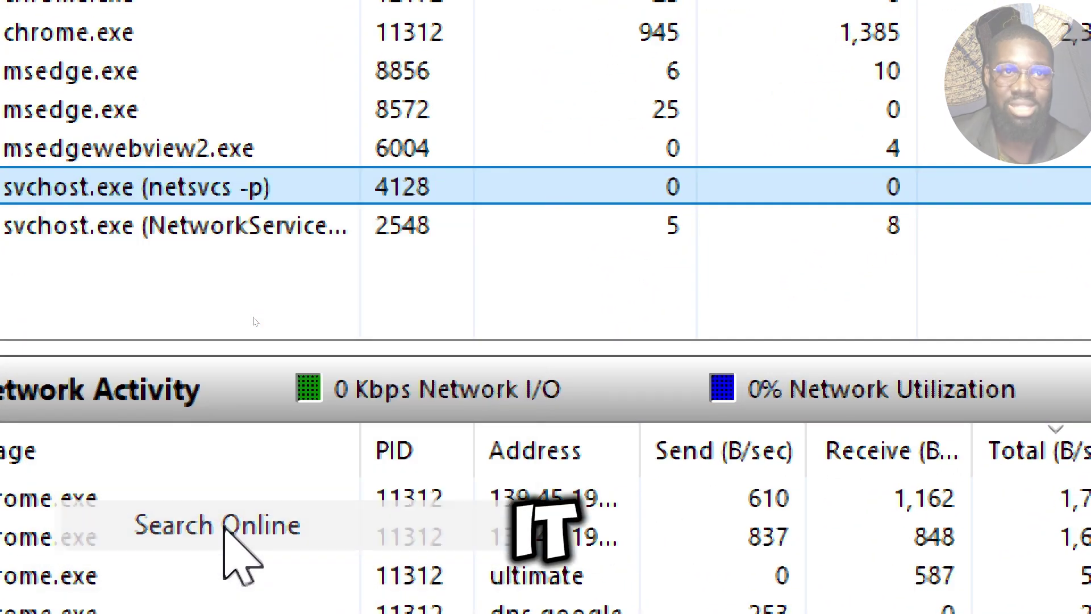
{"action": "left_click", "coordinate": [225, 526]}
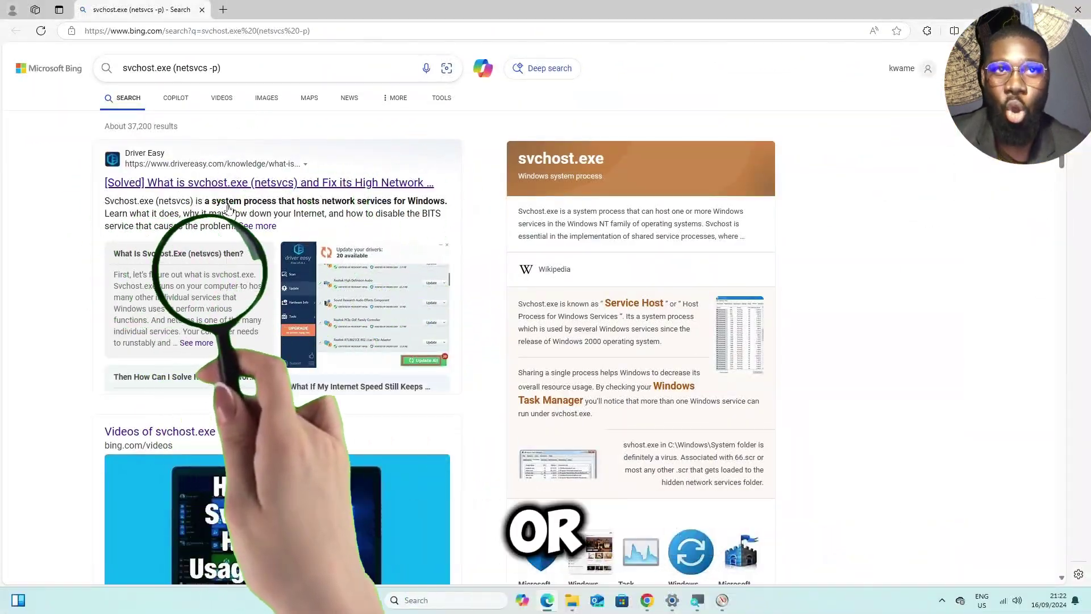
{"action": "scroll", "coordinate": [229, 193], "scroll_direction": "down", "scroll_amount": 10}
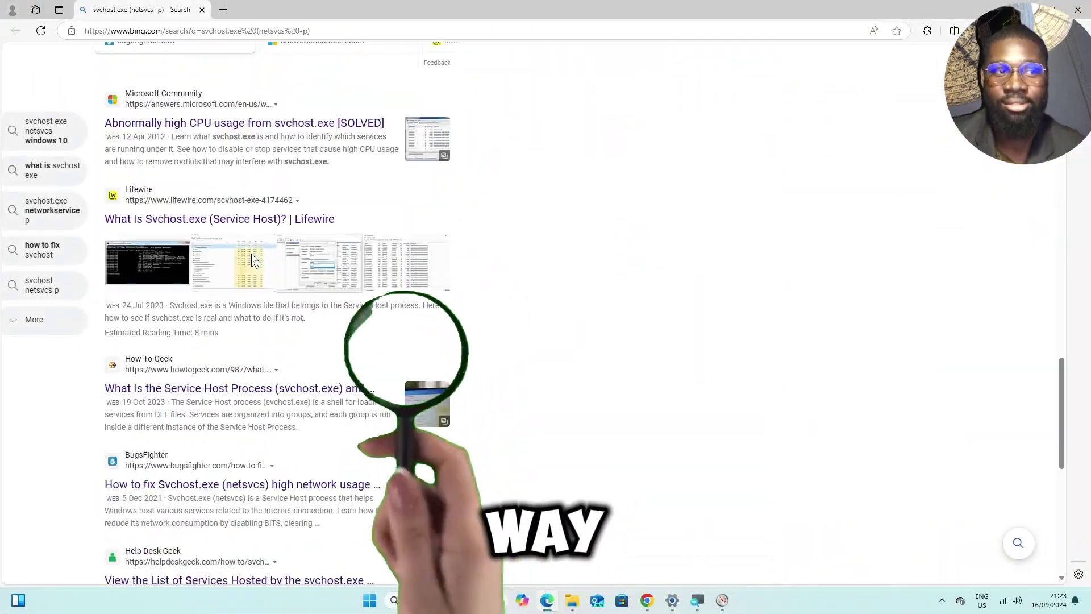
{"action": "scroll", "coordinate": [239, 242], "scroll_direction": "up", "scroll_amount": 2}
{"action": "scroll", "coordinate": [238, 261], "scroll_direction": "down", "scroll_amount": 10}
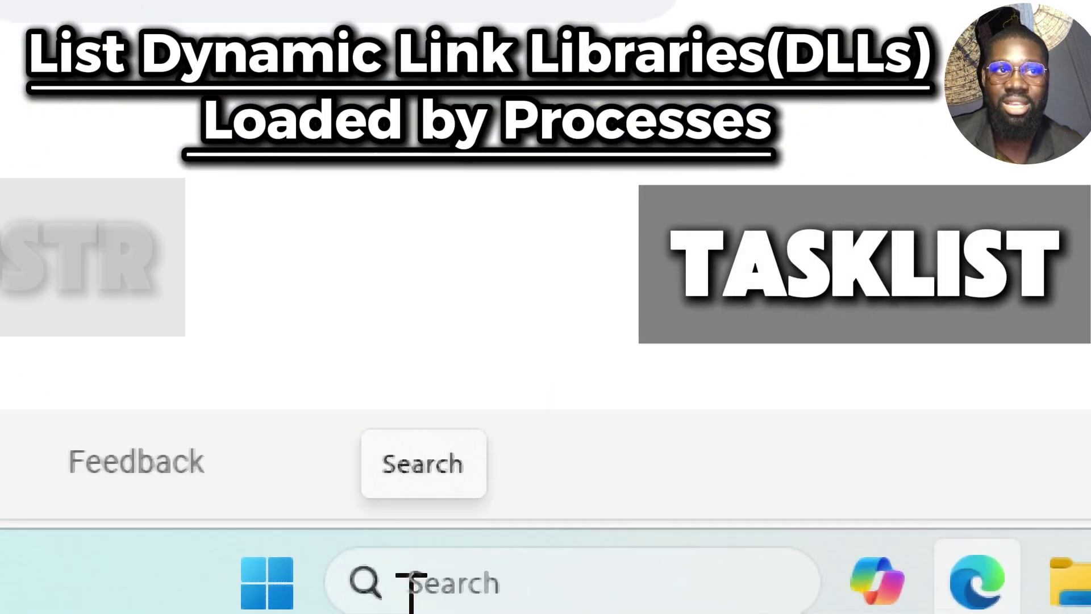
Step: Search Windows for cmd and launch Command Prompt as administrator
{"action": "left_click", "coordinate": [414, 602]}
{"action": "type", "text": "cmd"}
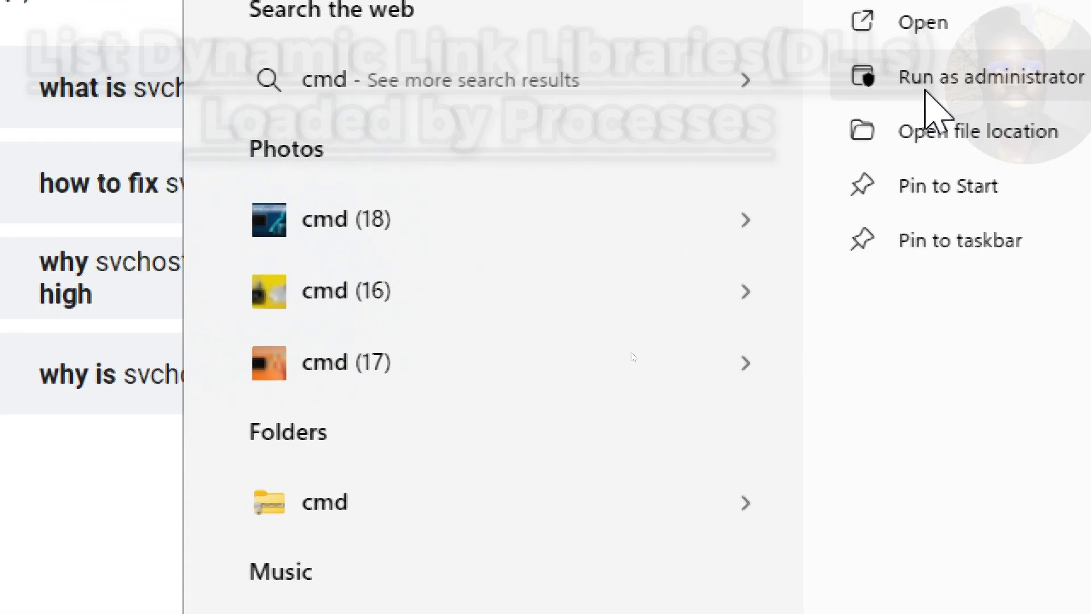
{"action": "left_click", "coordinate": [925, 91]}
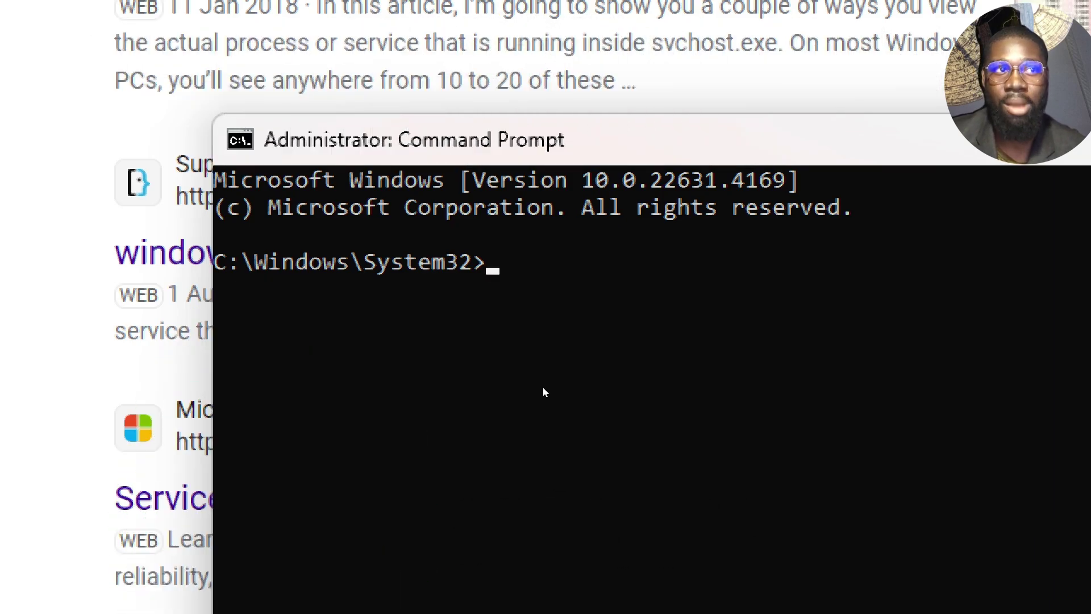
Step: Run tasklist /m to list the DLLs loaded by each running process
{"action": "type", "text": "taskli"}
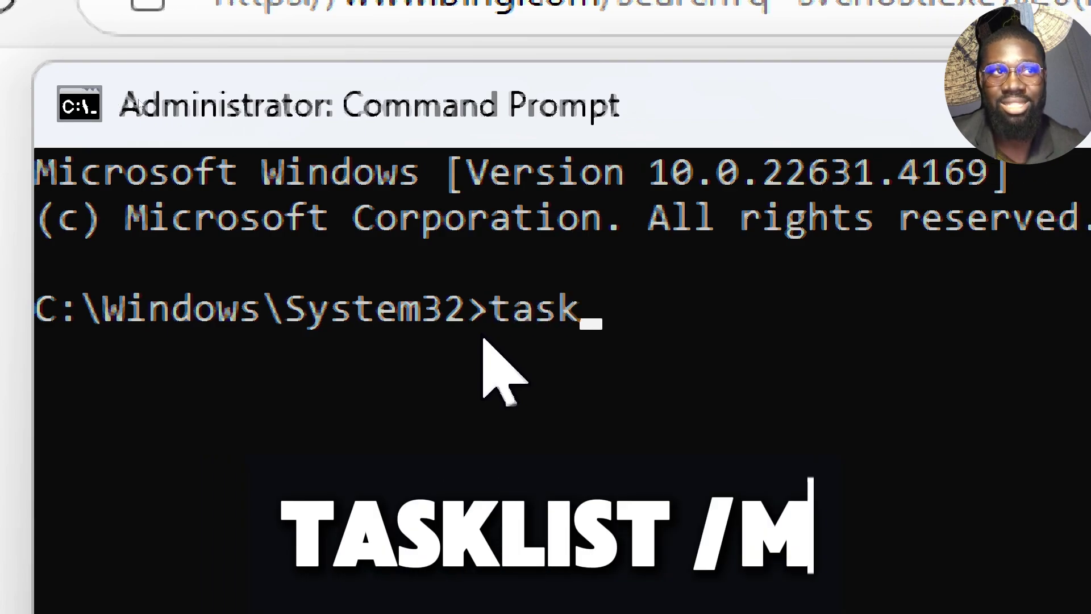
{"action": "type", "text": "st /m"}
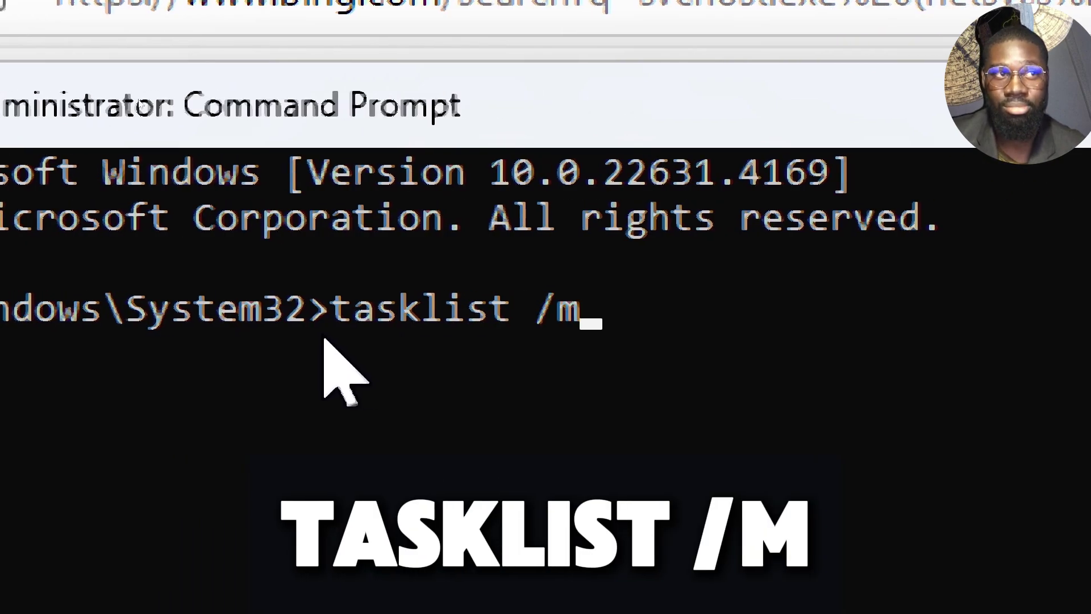
{"action": "key", "text": "Return"}
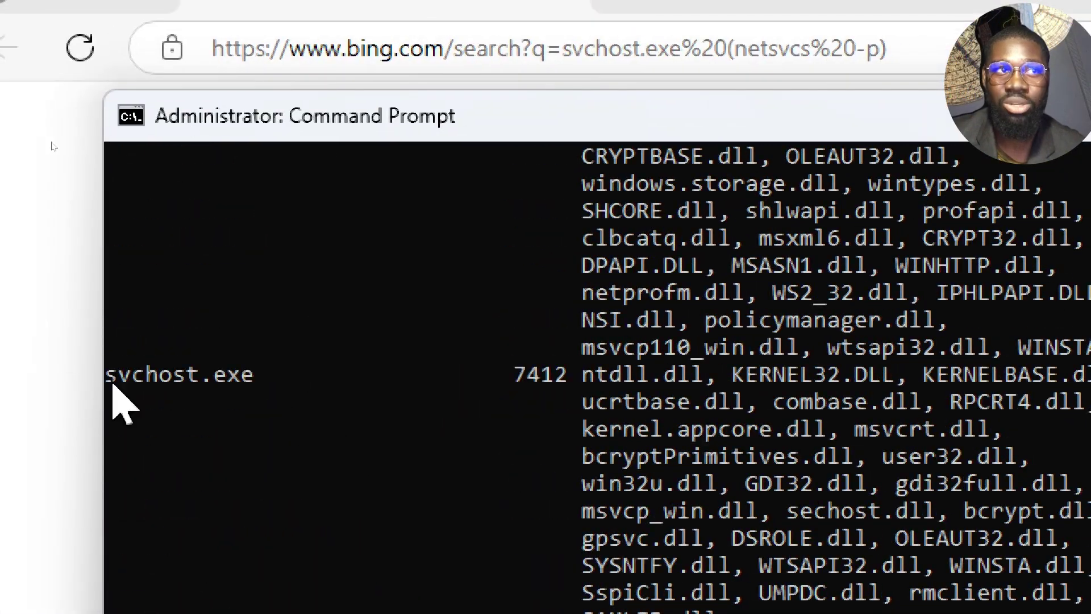
Step: Examine the DLLs loaded by the svchost.exe entries and other processes in the tasklist output
{"action": "left_click_drag", "start_coordinate": [965, 372], "coordinate": [967, 372]}
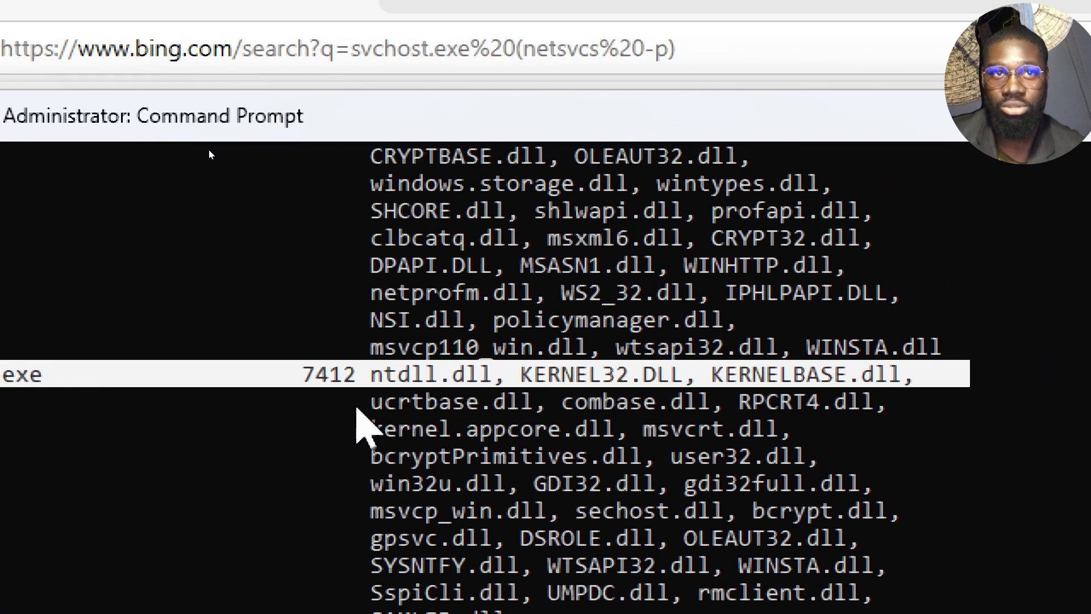
{"action": "left_click_drag", "start_coordinate": [585, 403], "coordinate": [949, 612]}
{"action": "scroll", "coordinate": [114, 261], "scroll_direction": "up", "scroll_amount": 4}
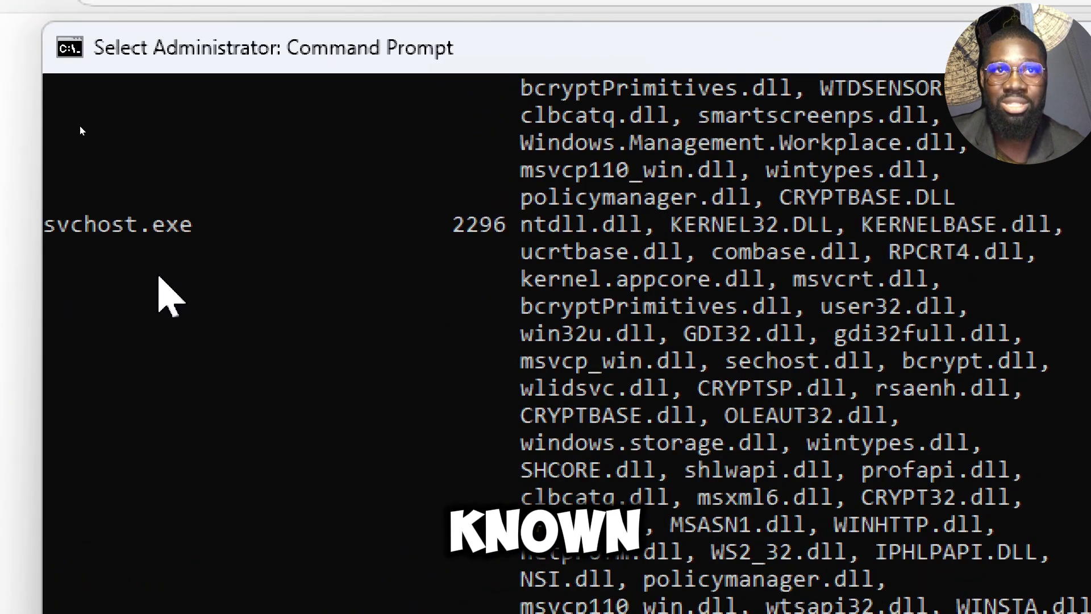
{"action": "left_click_drag", "start_coordinate": [46, 224], "coordinate": [940, 549]}
{"action": "scroll", "coordinate": [474, 357], "scroll_direction": "down", "scroll_amount": 20}
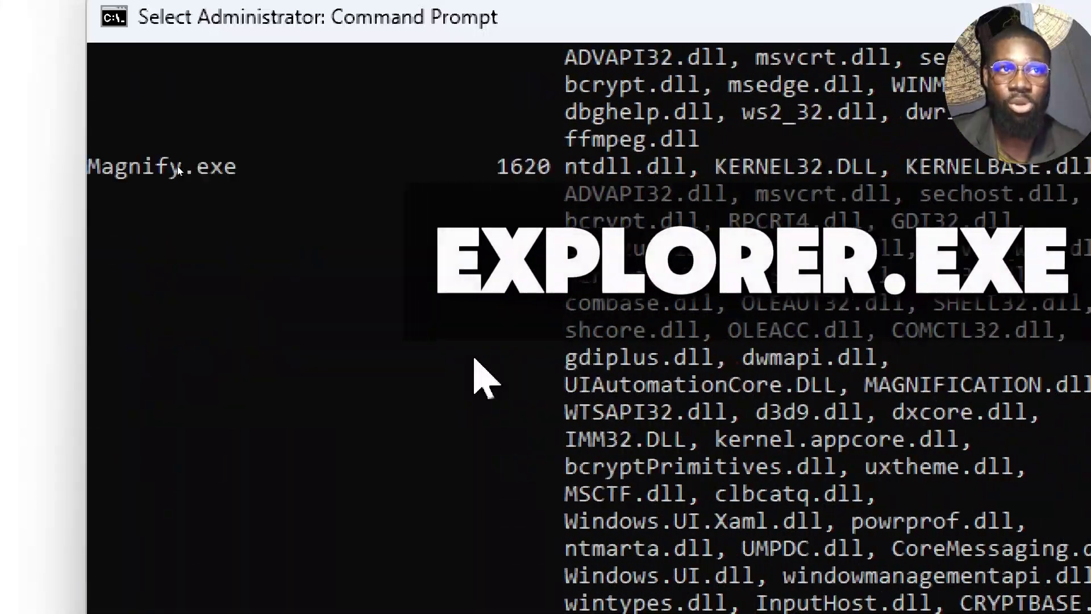
{"action": "scroll", "coordinate": [548, 388], "scroll_direction": "up", "scroll_amount": 3}
{"action": "scroll", "coordinate": [549, 392], "scroll_direction": "up", "scroll_amount": 6}
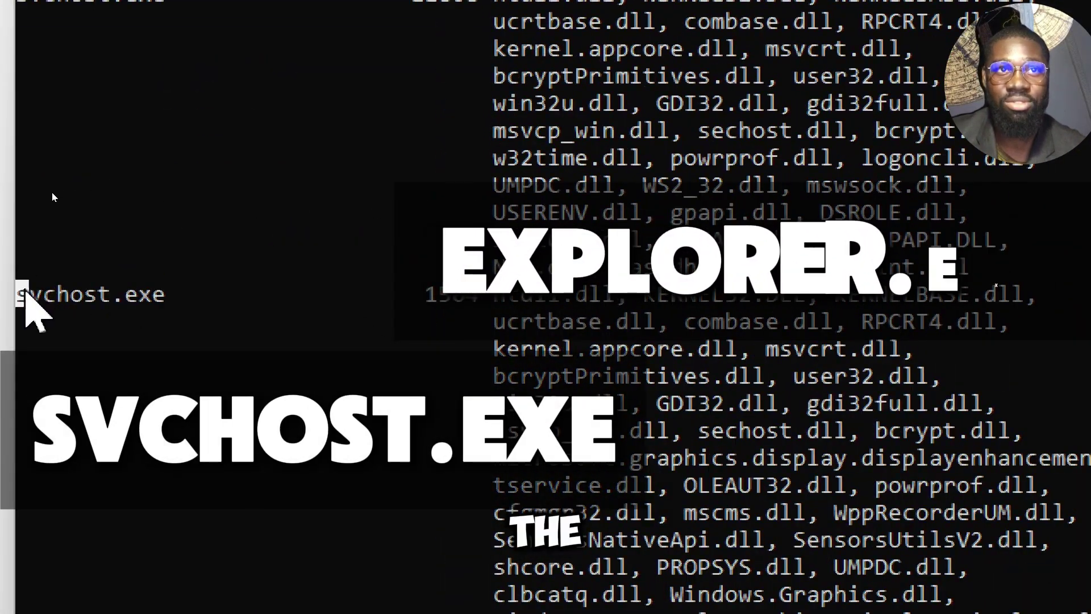
{"action": "scroll", "coordinate": [818, 455], "scroll_direction": "down", "scroll_amount": 2}
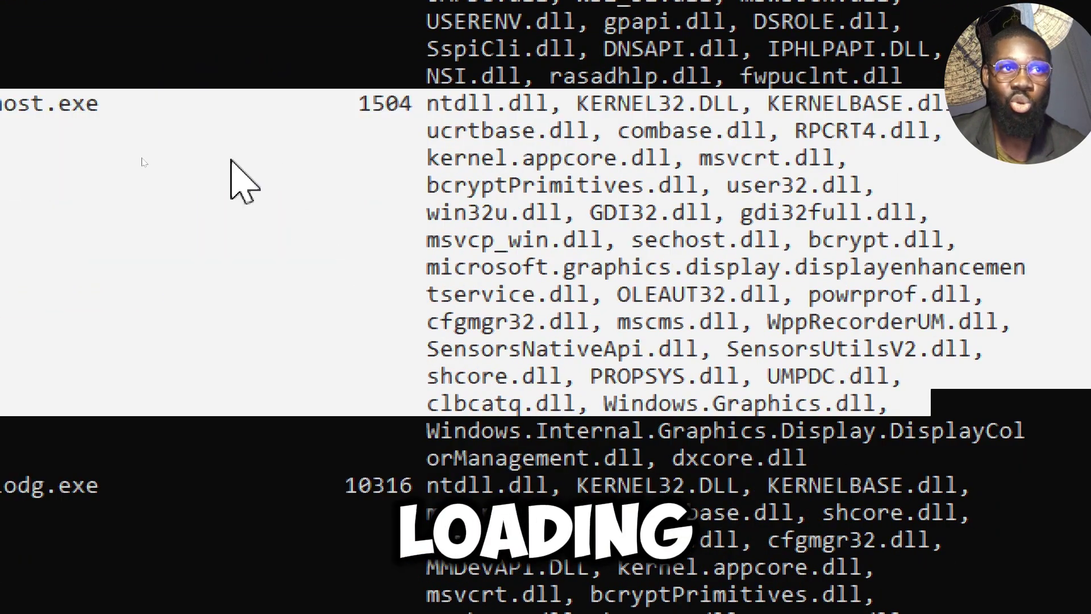
{"action": "scroll", "coordinate": [17, 275], "scroll_direction": "up", "scroll_amount": 4}
{"action": "left_click_drag", "start_coordinate": [100, 220], "coordinate": [960, 391]}
{"action": "scroll", "coordinate": [568, 369], "scroll_direction": "up", "scroll_amount": 4}
{"action": "left_click_drag", "start_coordinate": [133, 310], "coordinate": [987, 309]}
{"action": "scroll", "coordinate": [171, 301], "scroll_direction": "up", "scroll_amount": 10}
{"action": "left_click_drag", "start_coordinate": [553, 435], "coordinate": [1086, 436]}
{"action": "left_click_drag", "start_coordinate": [456, 334], "coordinate": [960, 357]}
{"action": "scroll", "coordinate": [545, 341], "scroll_direction": "up", "scroll_amount": 10}
{"action": "scroll", "coordinate": [534, 363], "scroll_direction": "up", "scroll_amount": 8}
{"action": "left_click_drag", "start_coordinate": [37, 359], "coordinate": [960, 365]}
{"action": "scroll", "coordinate": [718, 310], "scroll_direction": "down", "scroll_amount": 10}
{"action": "type", "text": "-"}
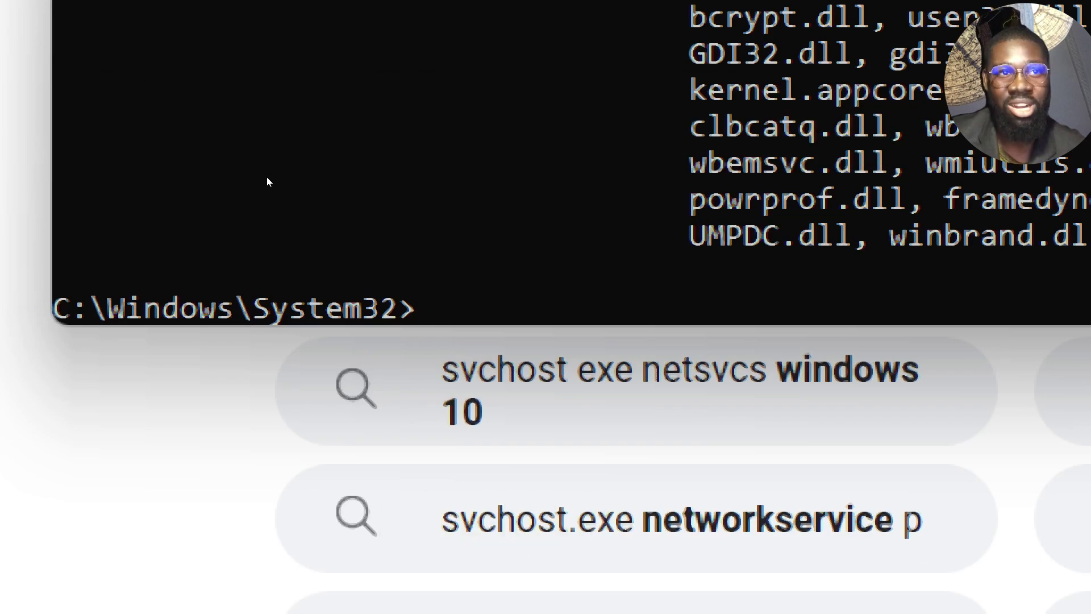
Step: Enter tasklist /v /fo csv | findstr /i at the prompt without running it
{"action": "type", "text": "tasklist /v /f"}
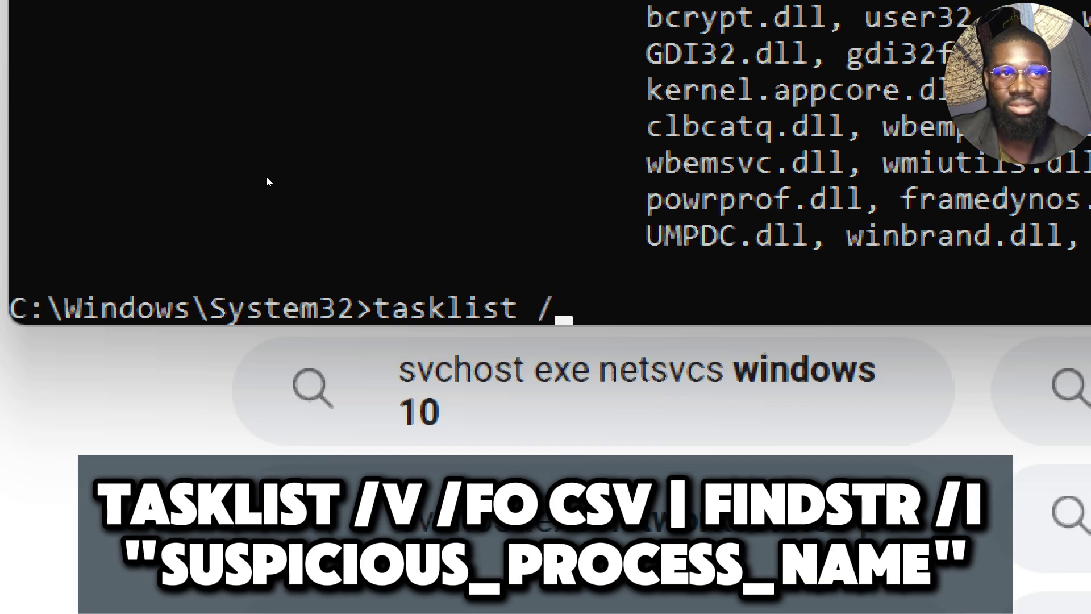
{"action": "type", "text": "o csv"}
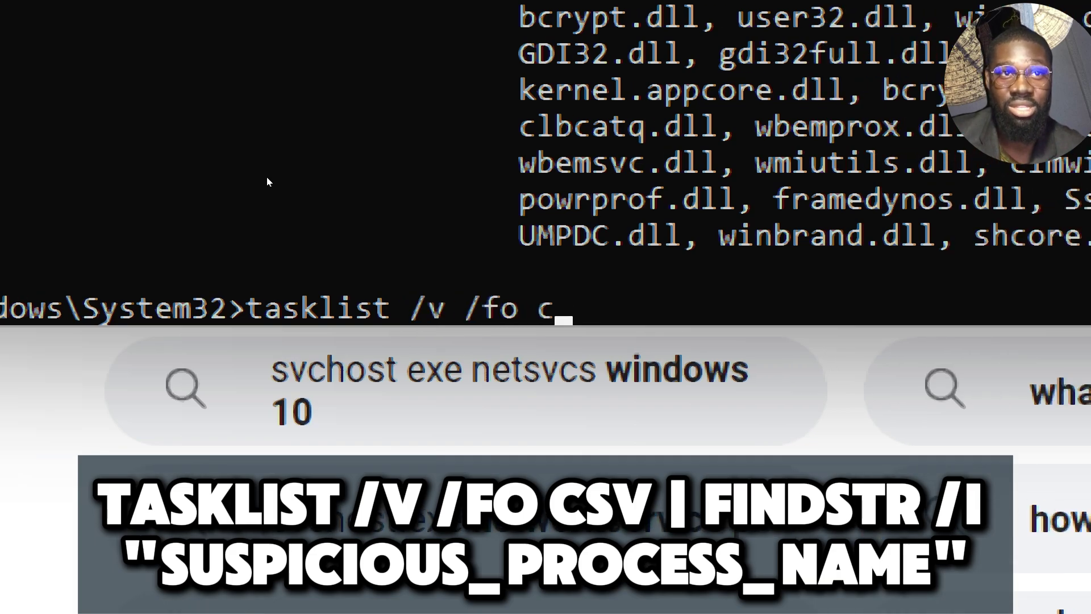
{"action": "type", "text": " | find"}
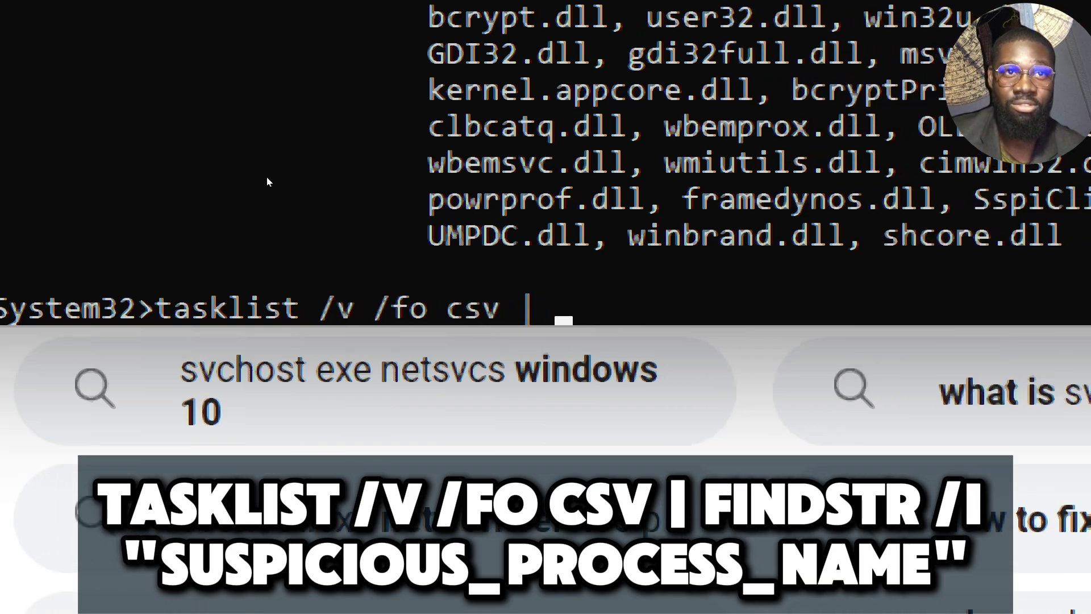
{"action": "type", "text": "str"}
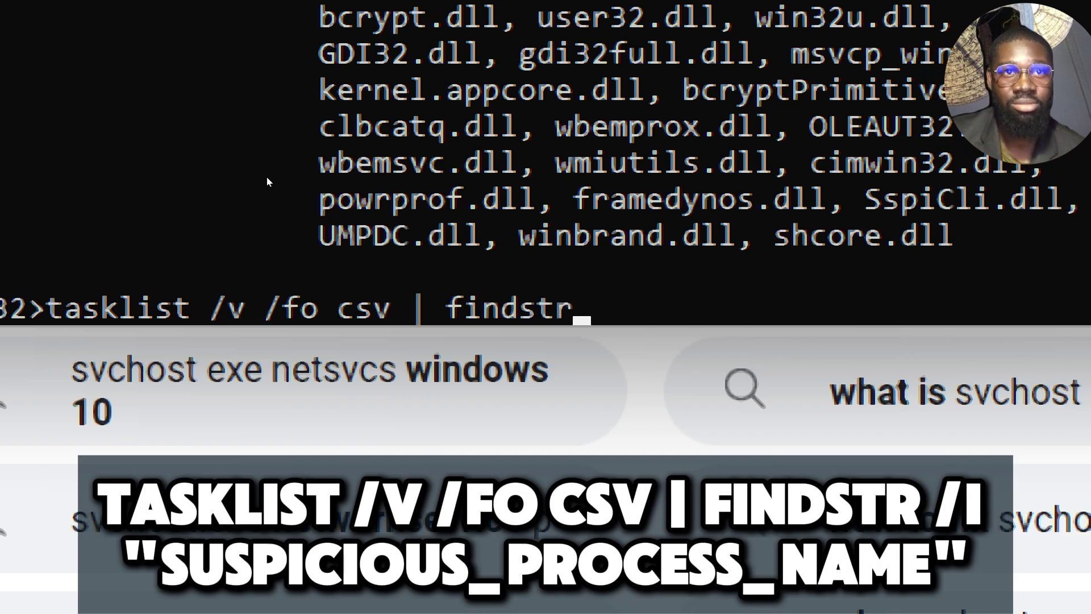
{"action": "type", "text": " /i"}
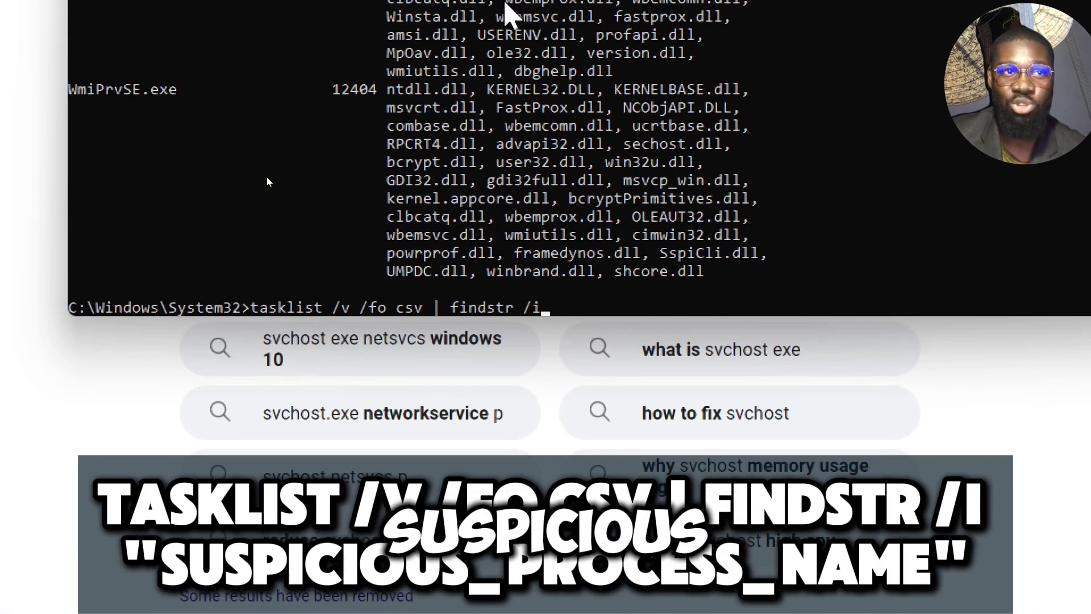
Step: Copy the process name svchost.exe from the entry with PID 7412 in the tasklist output
{"action": "scroll", "coordinate": [270, 256], "scroll_direction": "up", "scroll_amount": 10}
{"action": "scroll", "coordinate": [151, 155], "scroll_direction": "up", "scroll_amount": 5}
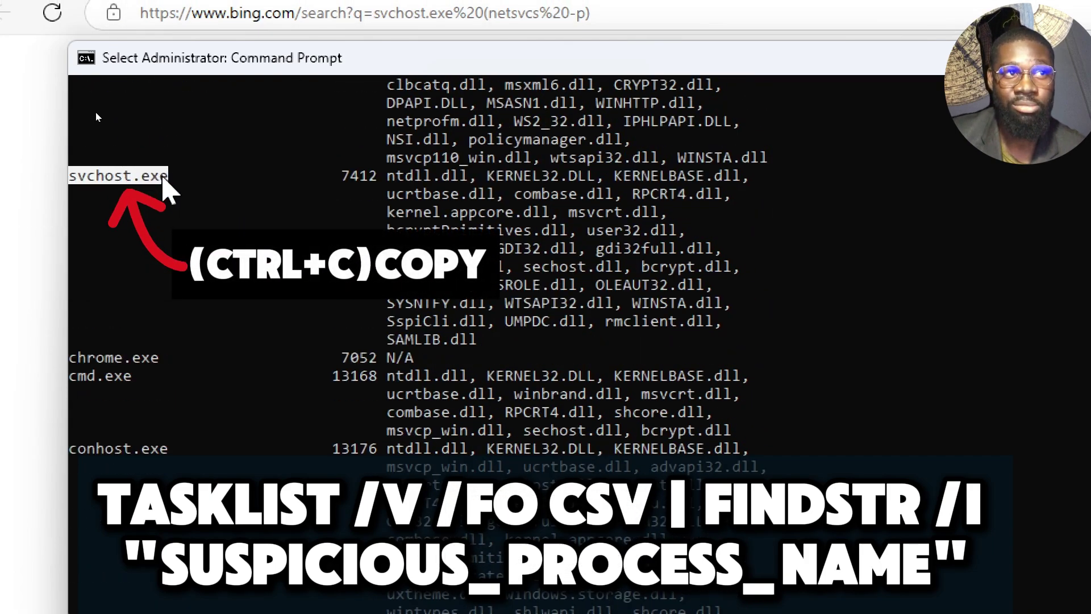
{"action": "key", "text": "ctrl+c"}
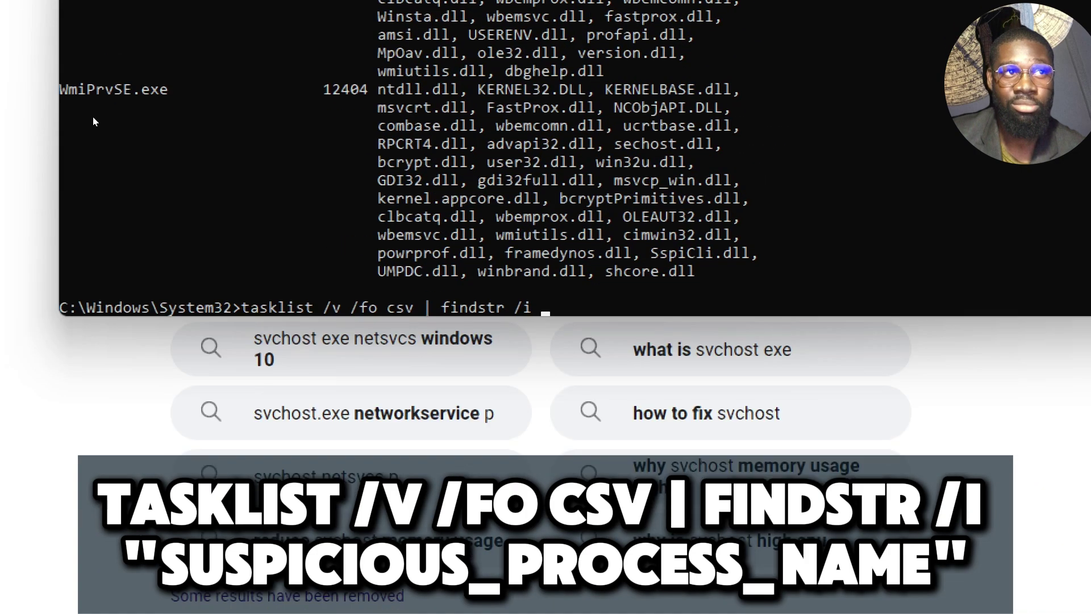
Step: Complete the findstr filter with "svchost.exe" and run tasklist /v /fo csv | findstr /i "svchost.exe"
{"action": "type", "text": "\"svchost.exe"}
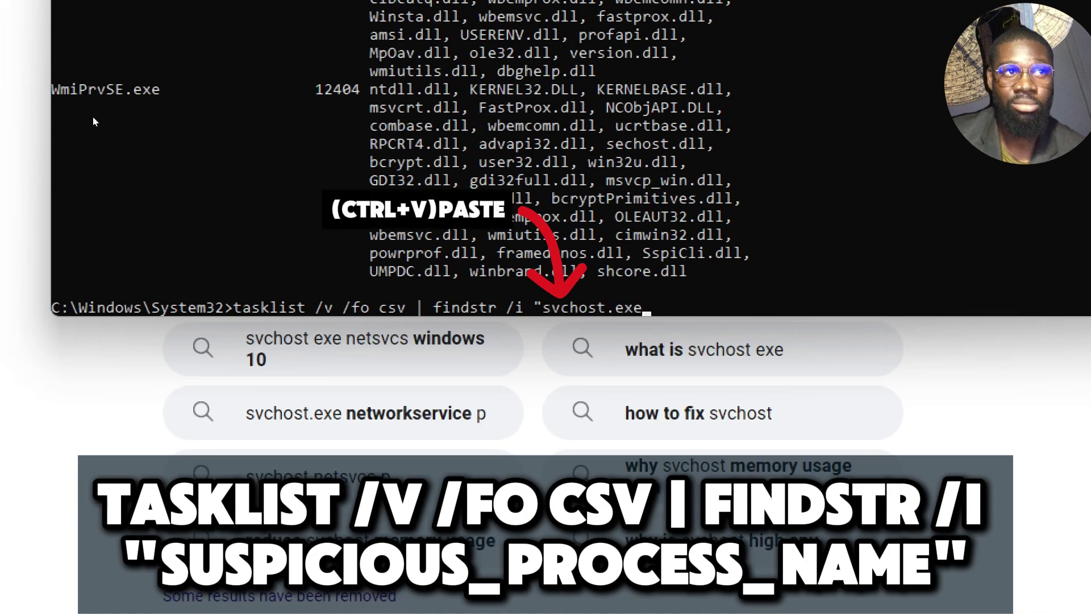
{"action": "type", "text": "\""}
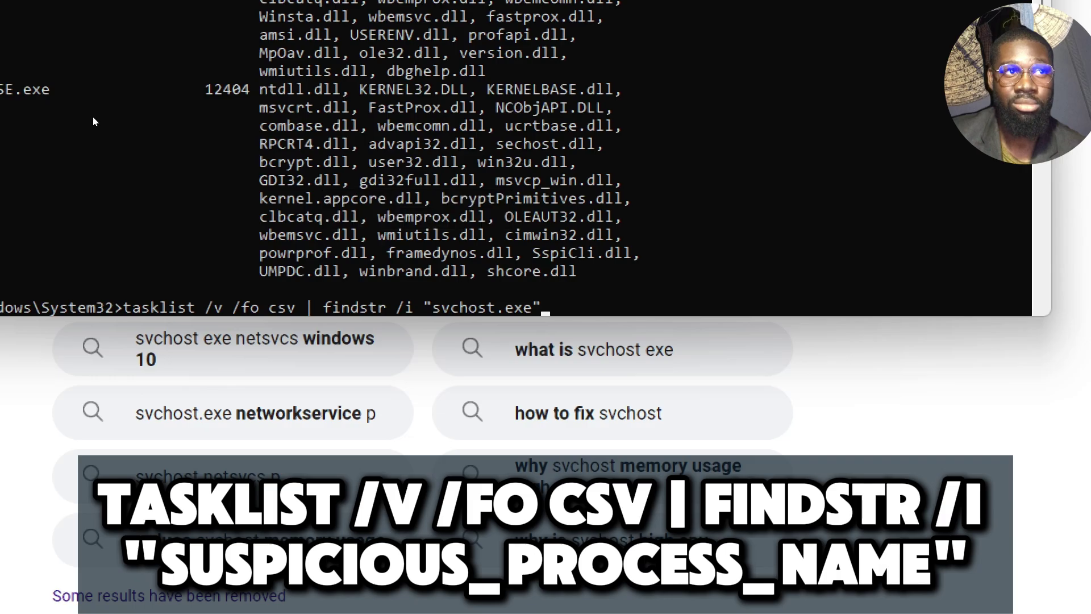
{"action": "key", "text": "Return"}
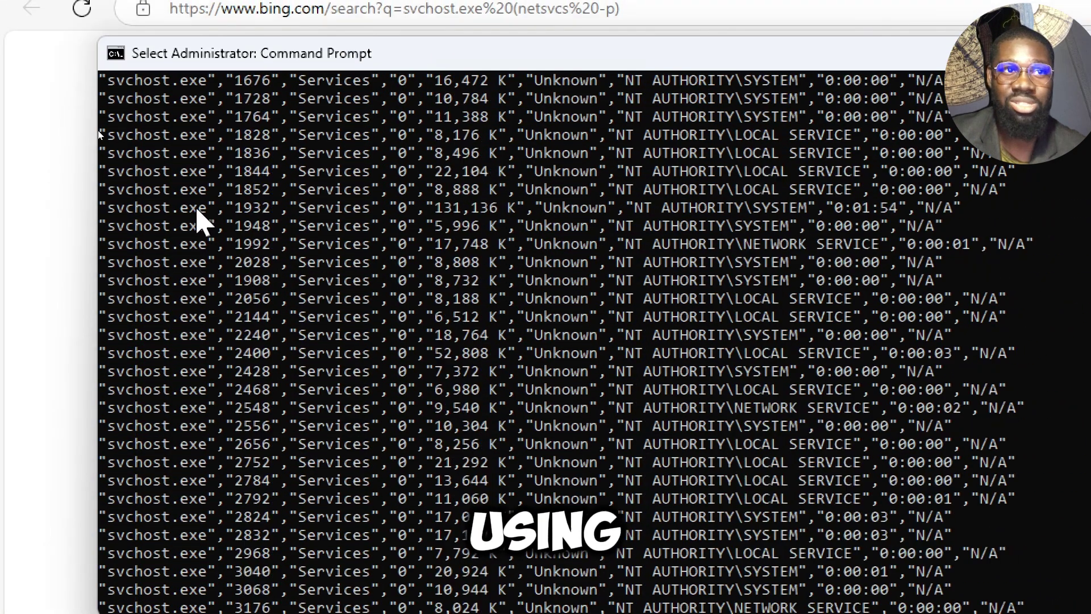
Step: Examine the filtered svchost.exe entries for unusual process names, window titles, user accounts and memory usage
{"action": "scroll", "coordinate": [611, 293], "scroll_direction": "down", "scroll_amount": 2}
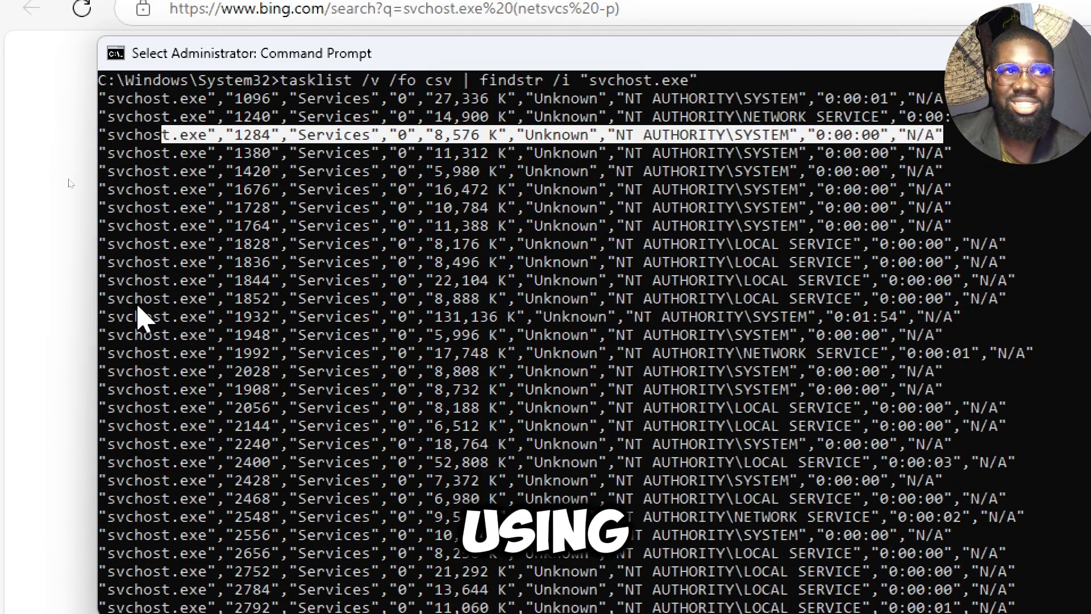
{"action": "left_click_drag", "start_coordinate": [136, 299], "coordinate": [989, 298]}
{"action": "scroll", "coordinate": [435, 403], "scroll_direction": "down", "scroll_amount": 5}
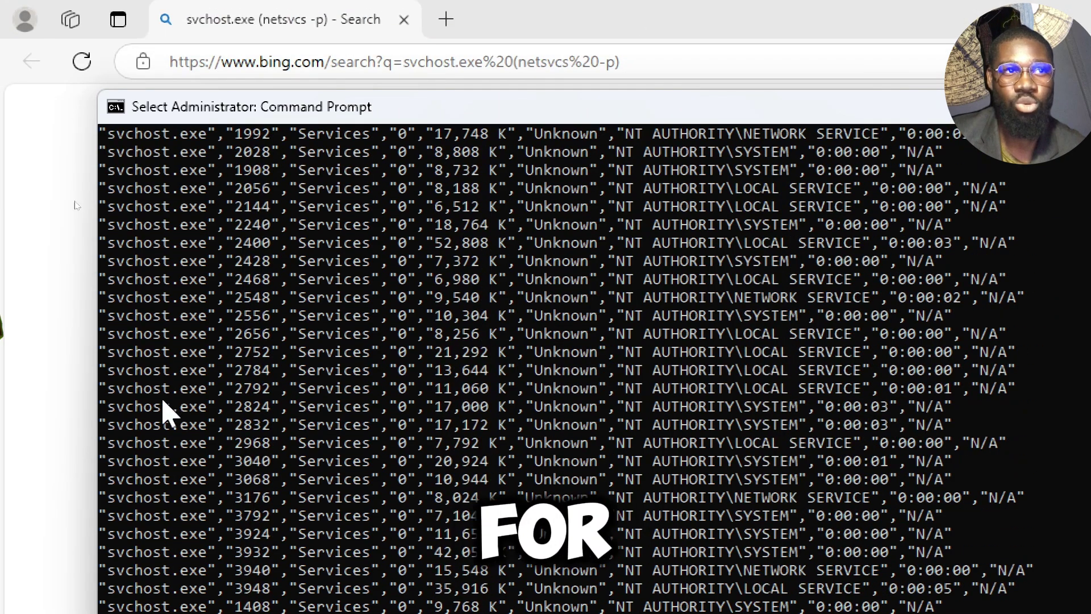
{"action": "left_click_drag", "start_coordinate": [682, 412], "coordinate": [948, 412]}
{"action": "scroll", "coordinate": [356, 440], "scroll_direction": "down", "scroll_amount": 3}
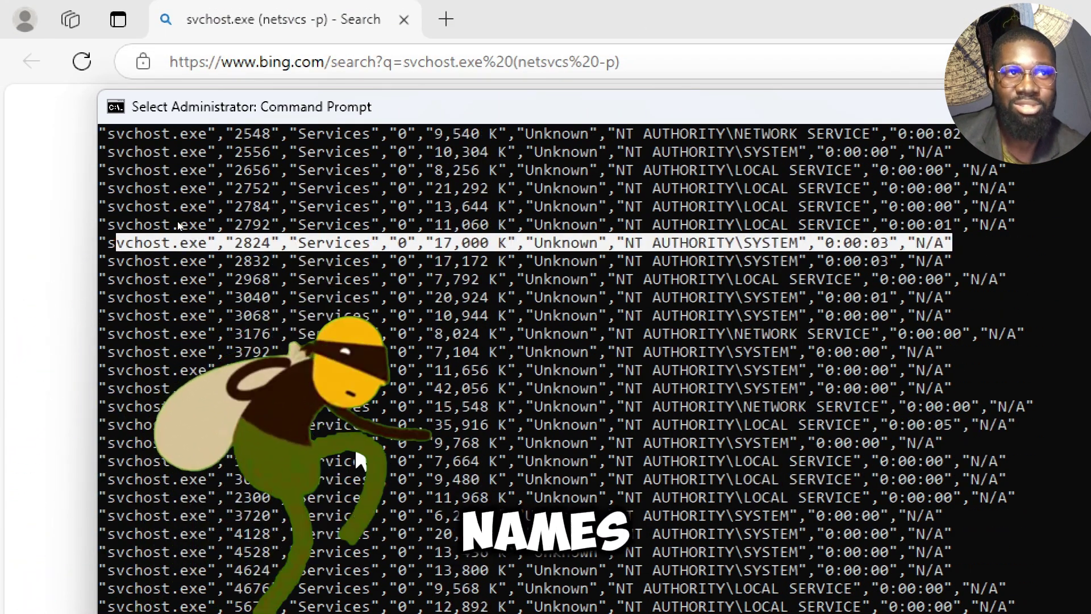
{"action": "scroll", "coordinate": [357, 442], "scroll_direction": "down", "scroll_amount": 1}
{"action": "left_click_drag", "start_coordinate": [109, 467], "coordinate": [926, 463]}
{"action": "scroll", "coordinate": [906, 478], "scroll_direction": "down", "scroll_amount": 4}
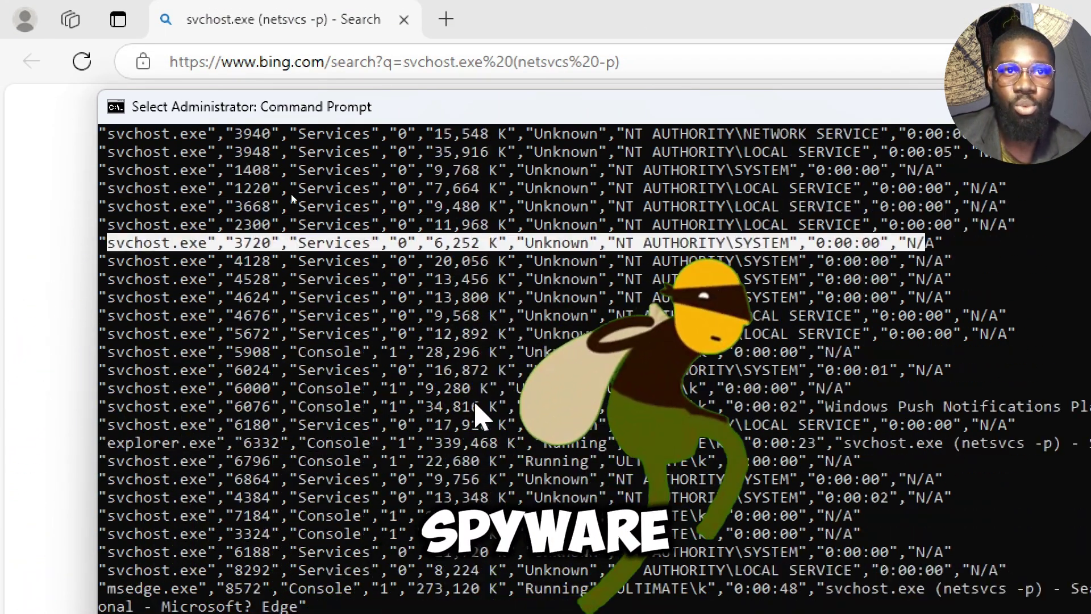
{"action": "left_click_drag", "start_coordinate": [142, 352], "coordinate": [103, 354]}
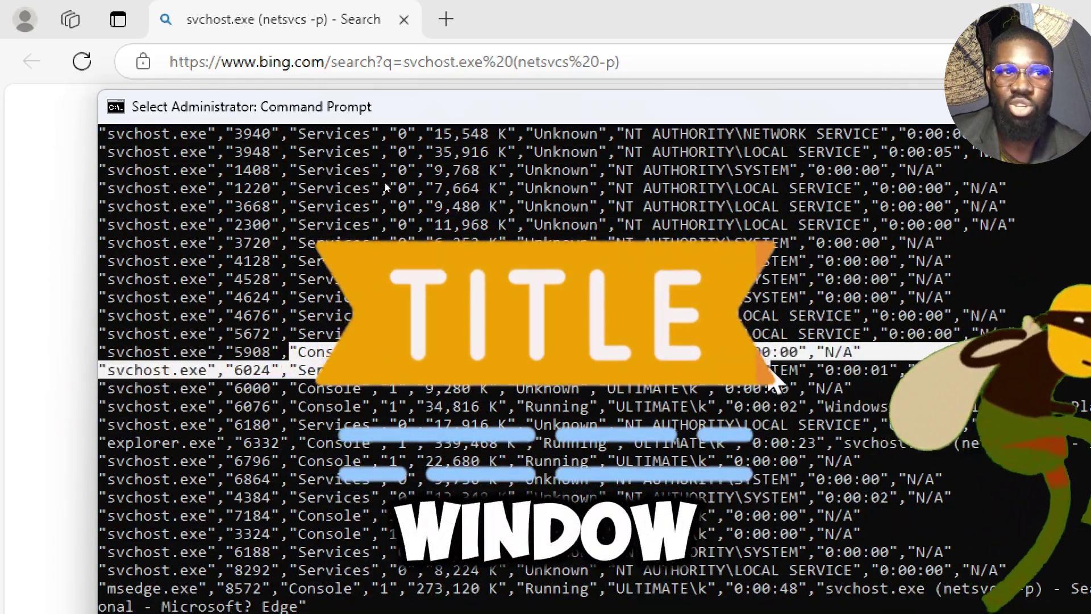
{"action": "scroll", "coordinate": [813, 369], "scroll_direction": "down", "scroll_amount": 4}
{"action": "left_click_drag", "start_coordinate": [116, 424], "coordinate": [302, 427]}
{"action": "scroll", "coordinate": [891, 428], "scroll_direction": "down", "scroll_amount": 4}
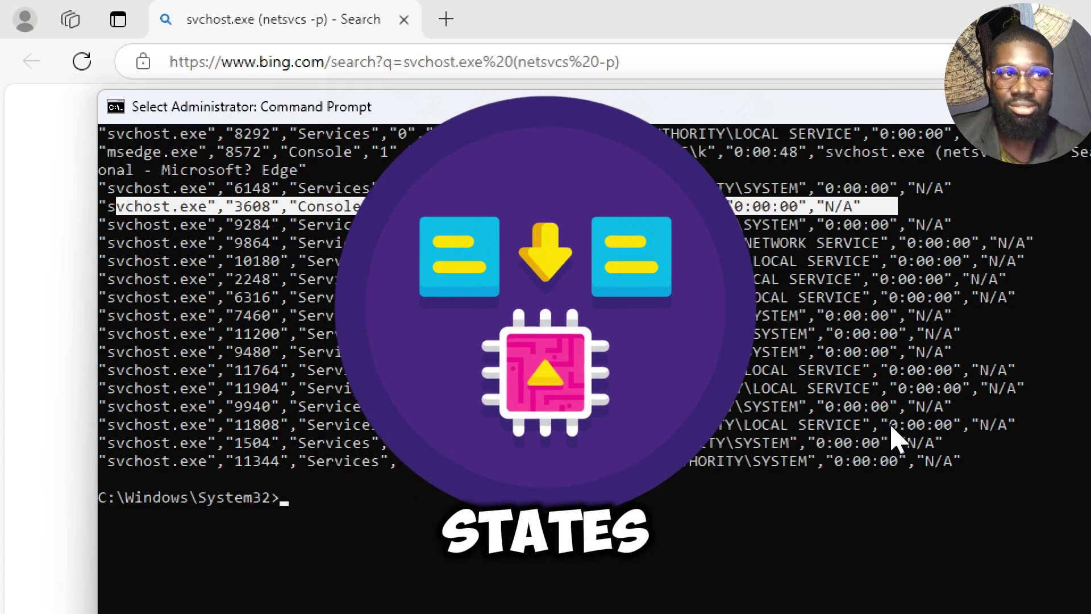
{"action": "right_click", "coordinate": [891, 429]}
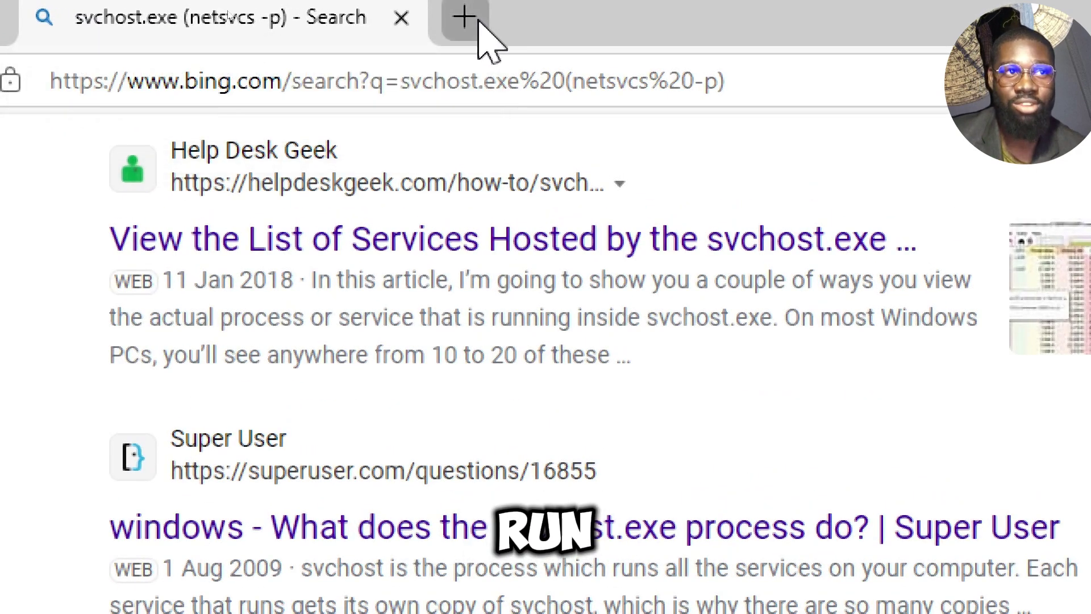
Step: Switch to Microsoft Edge and search the web for autoruns in a new tab
{"action": "left_click", "coordinate": [479, 24]}
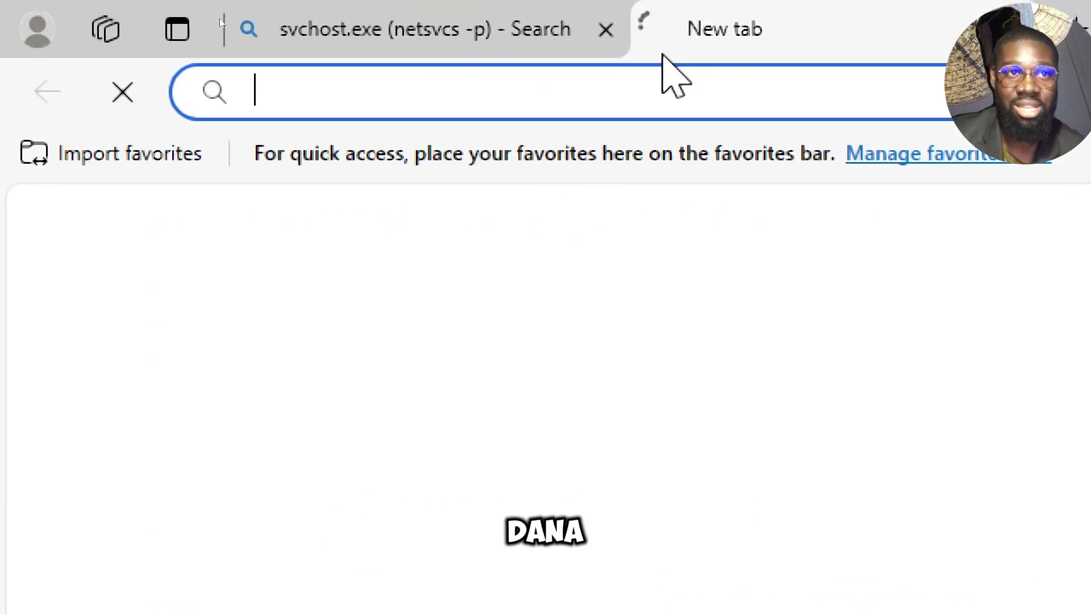
{"action": "type", "text": "au"}
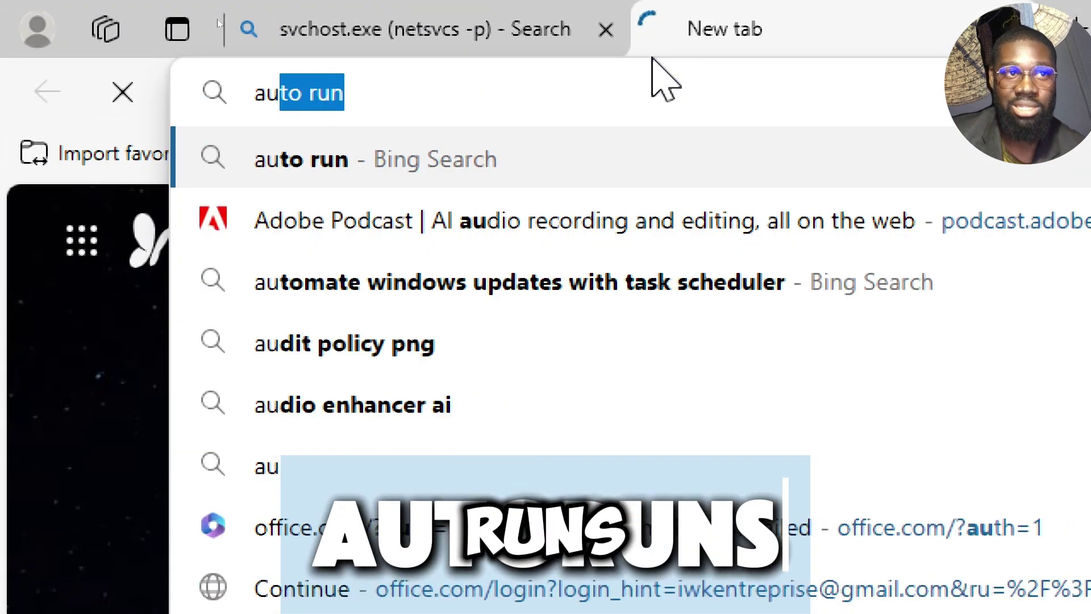
{"action": "type", "text": "torun"}
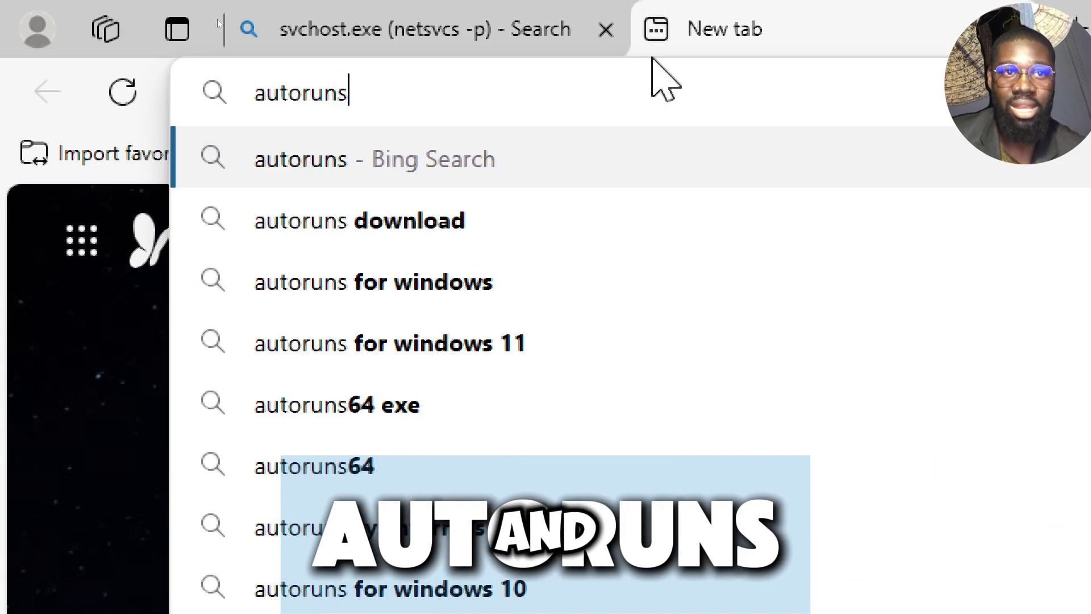
{"action": "type", "text": "s"}
{"action": "key", "text": "Return"}
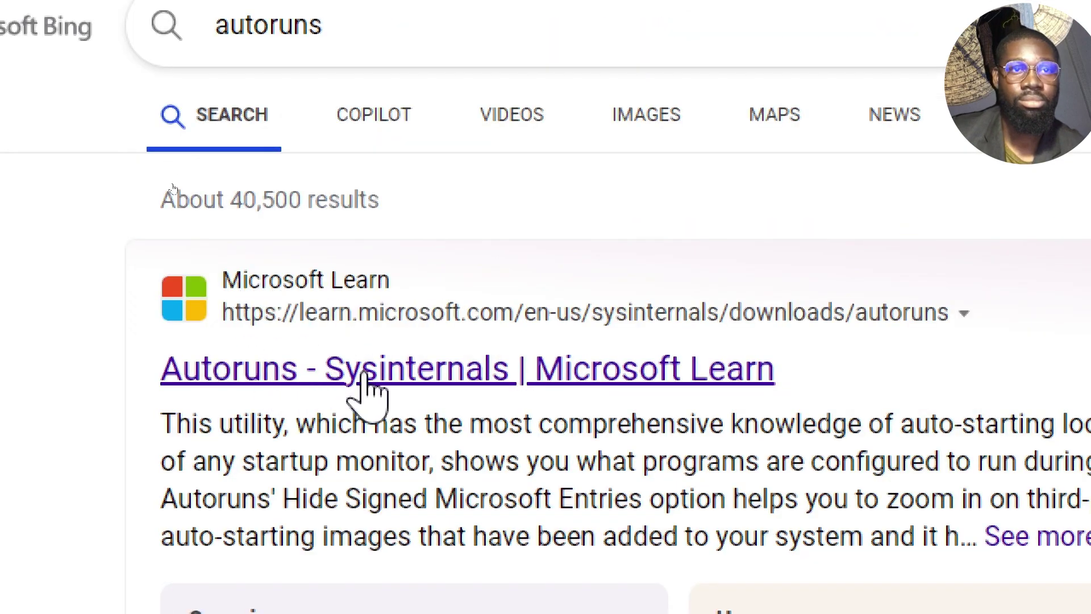
Step: Open the Autoruns page on Microsoft Learn's Sysinternals site and download Autoruns and Autorunsc
{"action": "left_click", "coordinate": [364, 374]}
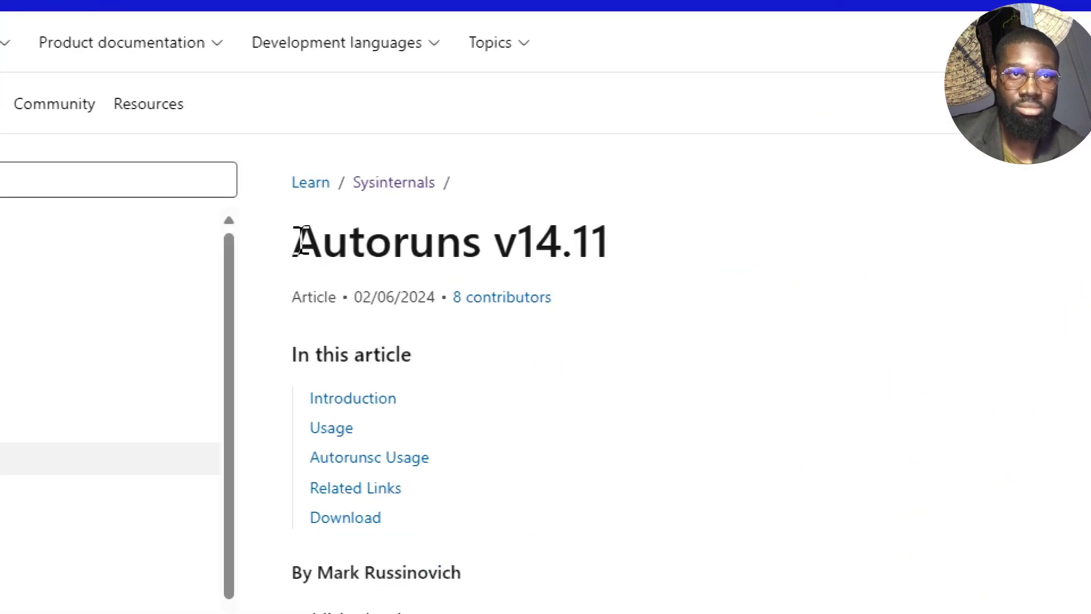
{"action": "scroll", "coordinate": [583, 354], "scroll_direction": "down", "scroll_amount": 4}
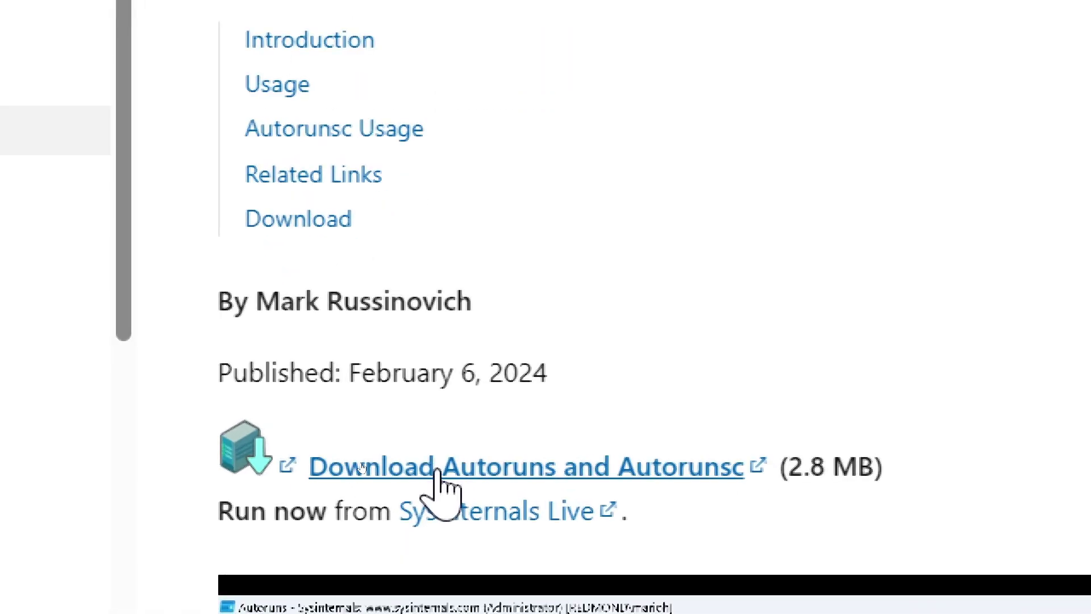
{"action": "left_click", "coordinate": [437, 471]}
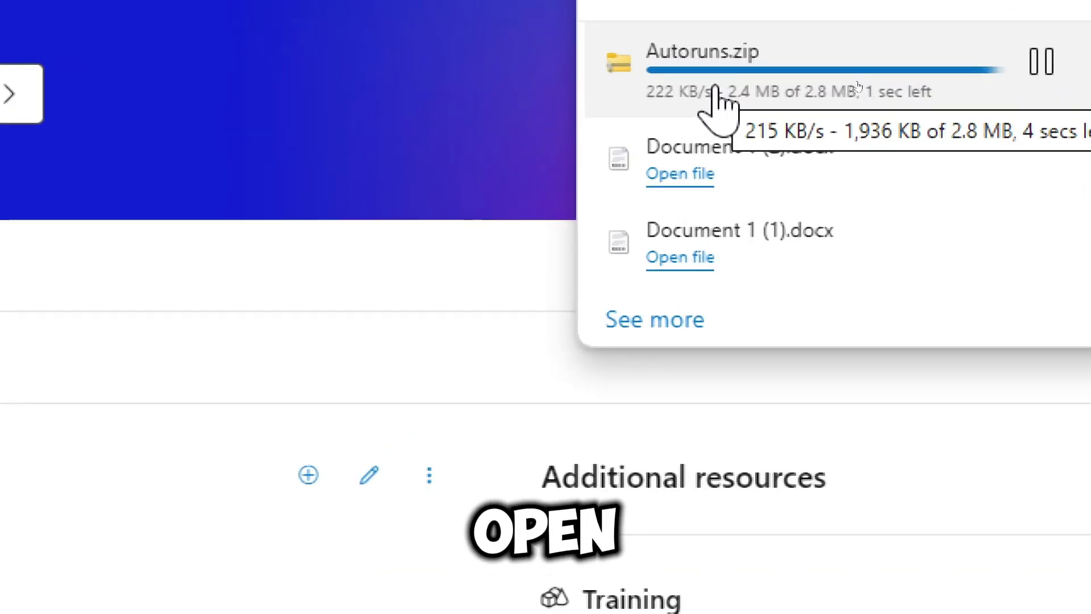
Step: Open the downloaded Autoruns.zip, try to open the Autoruns application inside it, and extract all files
{"action": "left_click", "coordinate": [700, 80]}
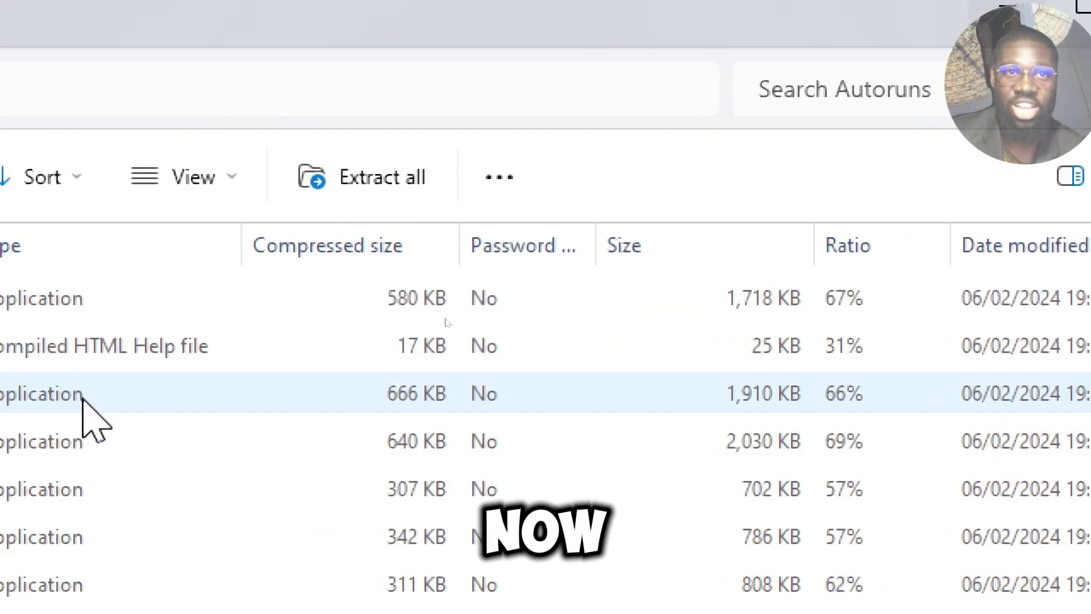
{"action": "right_click", "coordinate": [198, 304]}
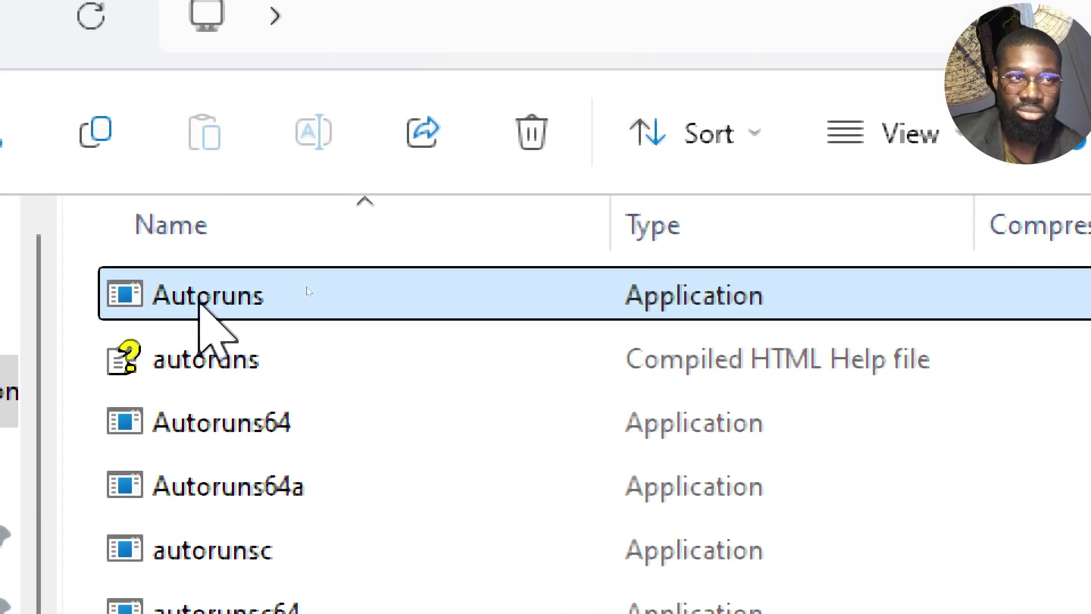
{"action": "left_click", "coordinate": [286, 329]}
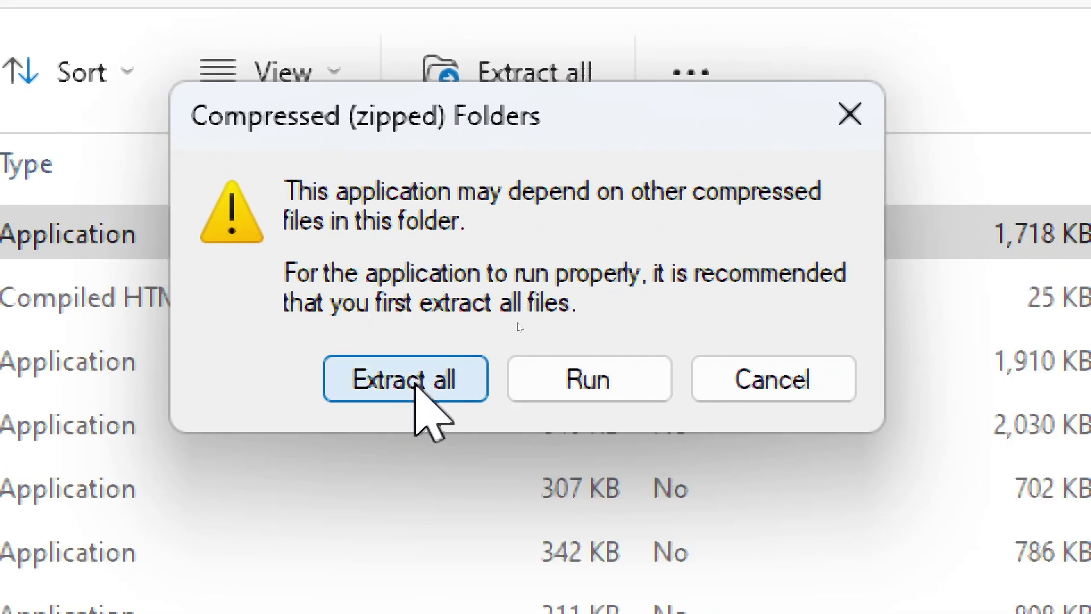
{"action": "left_click", "coordinate": [416, 386]}
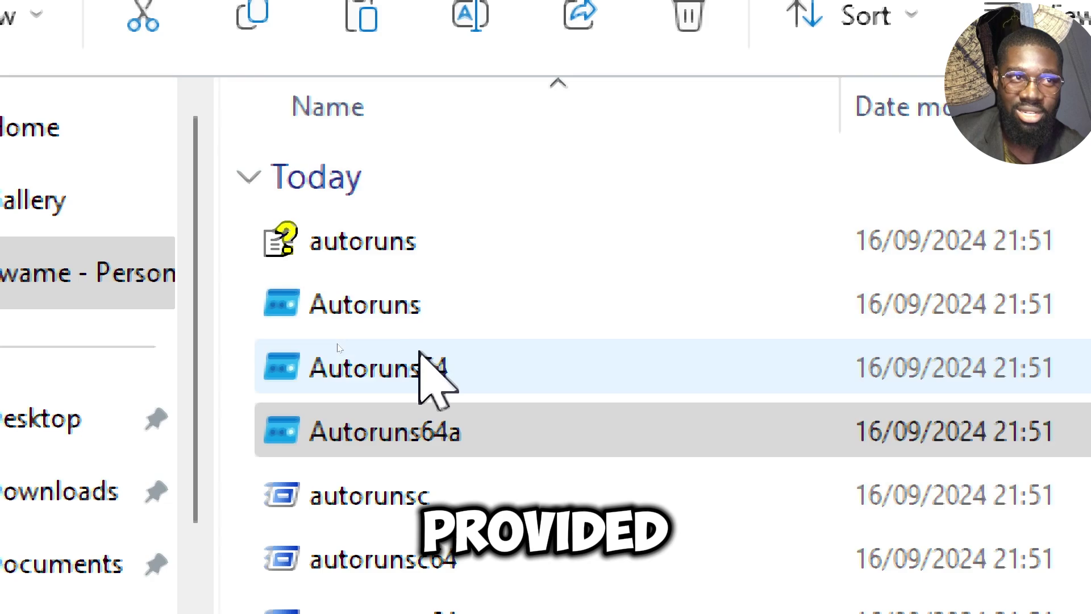
Step: Launch Autoruns from the extracted Autoruns folder and accept its license agreement
{"action": "double_click", "coordinate": [421, 354]}
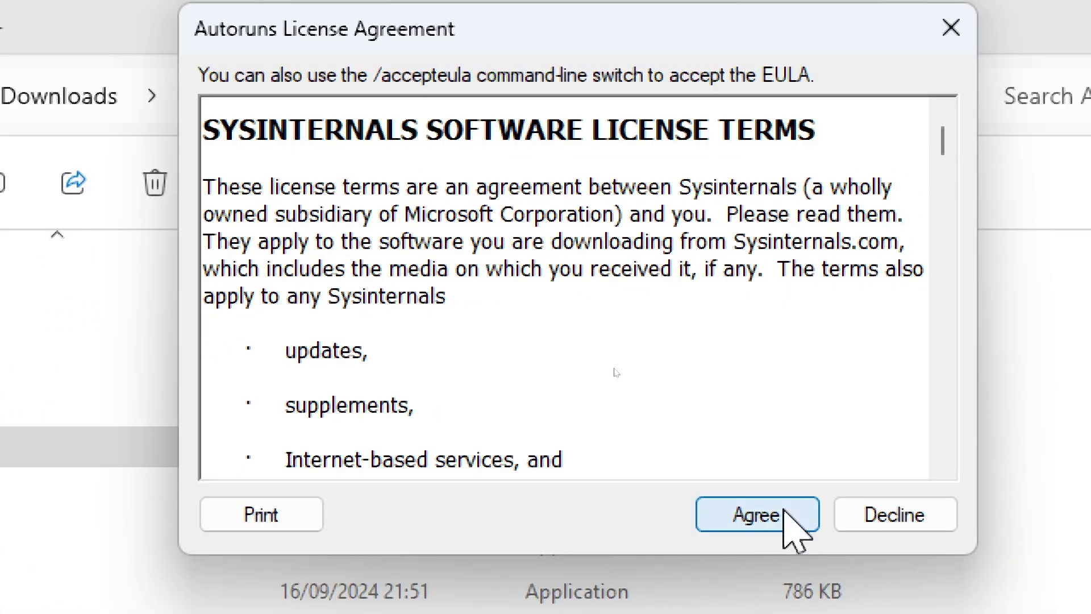
{"action": "left_click", "coordinate": [784, 513]}
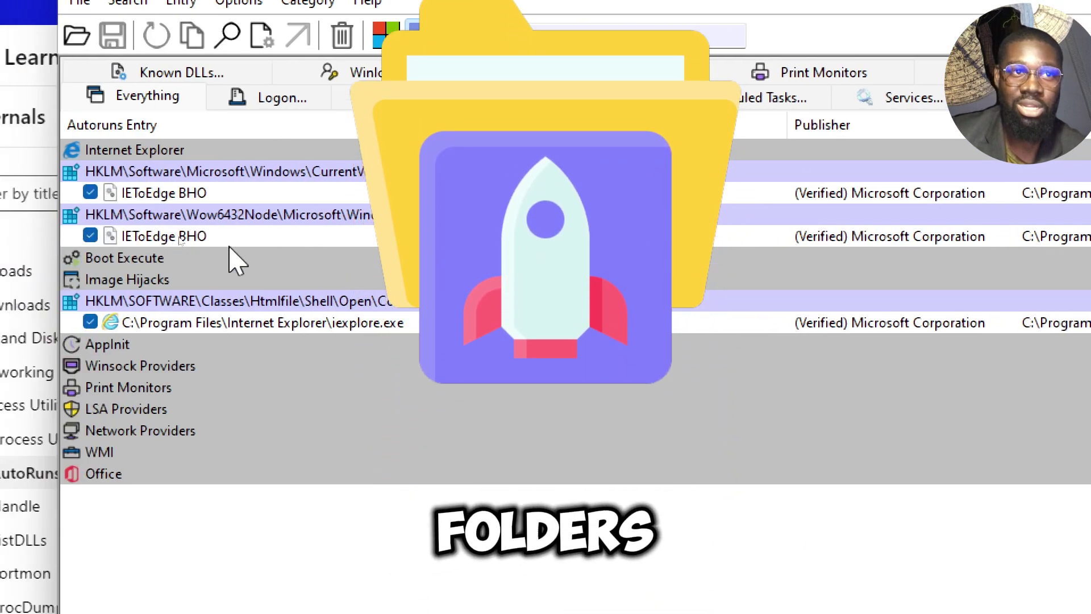
Step: Examine the autostart entries across all categories, including logon, Explorer, scheduled tasks, services and drivers, for unfamiliar or unverified items
{"action": "scroll", "coordinate": [230, 259], "scroll_direction": "up", "scroll_amount": 6}
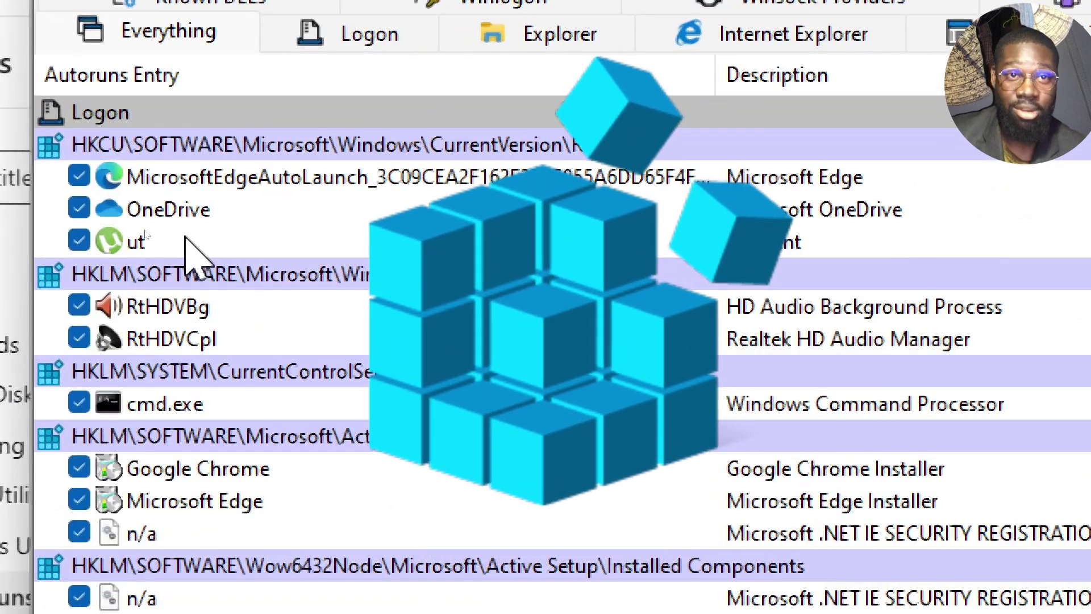
{"action": "scroll", "coordinate": [185, 237], "scroll_direction": "down", "scroll_amount": 4}
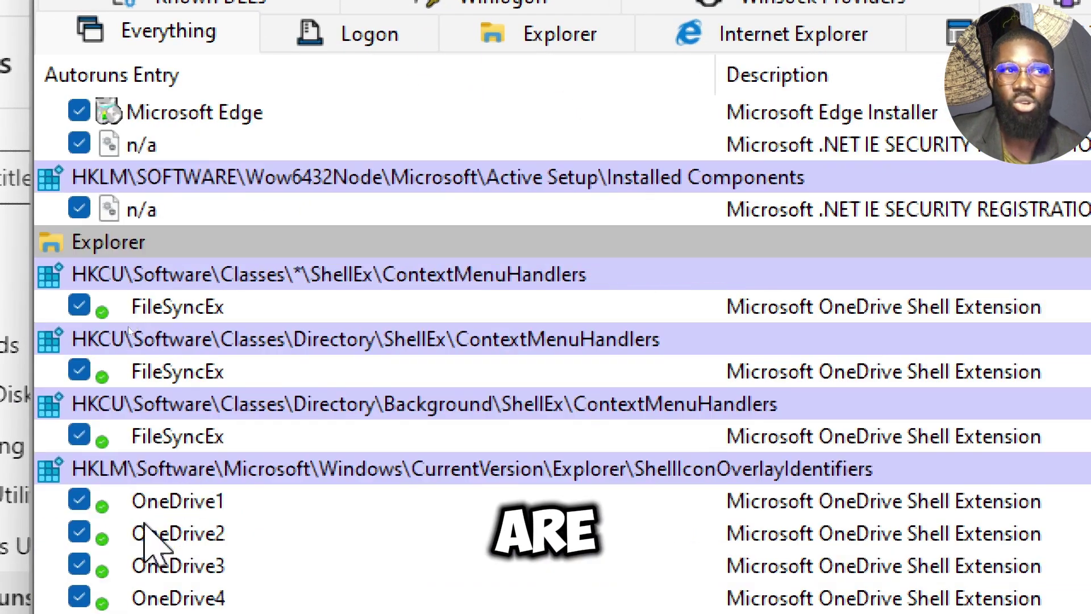
{"action": "scroll", "coordinate": [132, 527], "scroll_direction": "down", "scroll_amount": 2}
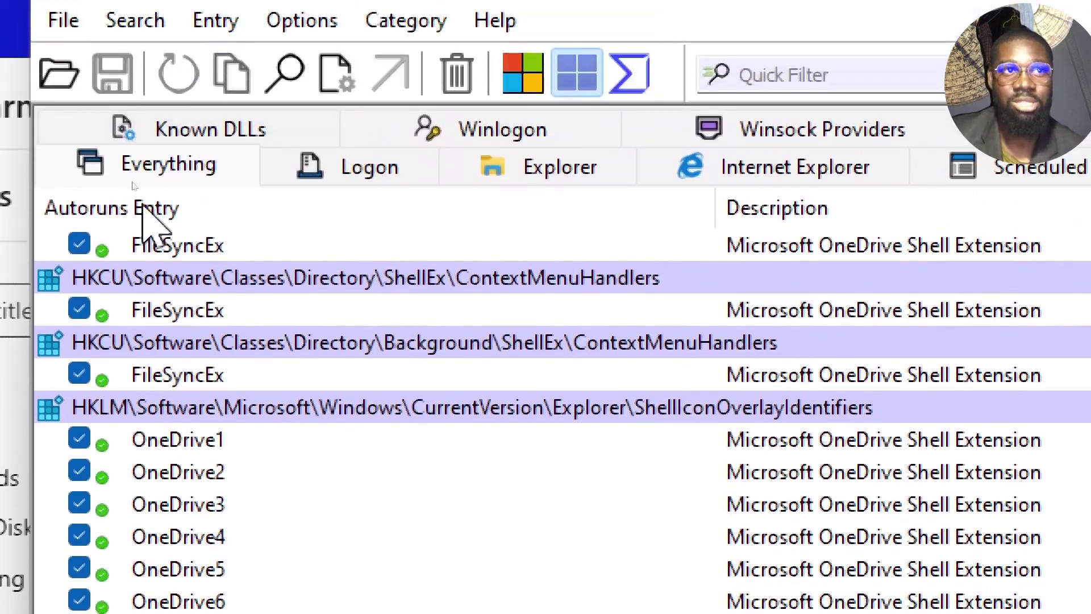
{"action": "scroll", "coordinate": [170, 284], "scroll_direction": "up", "scroll_amount": 6}
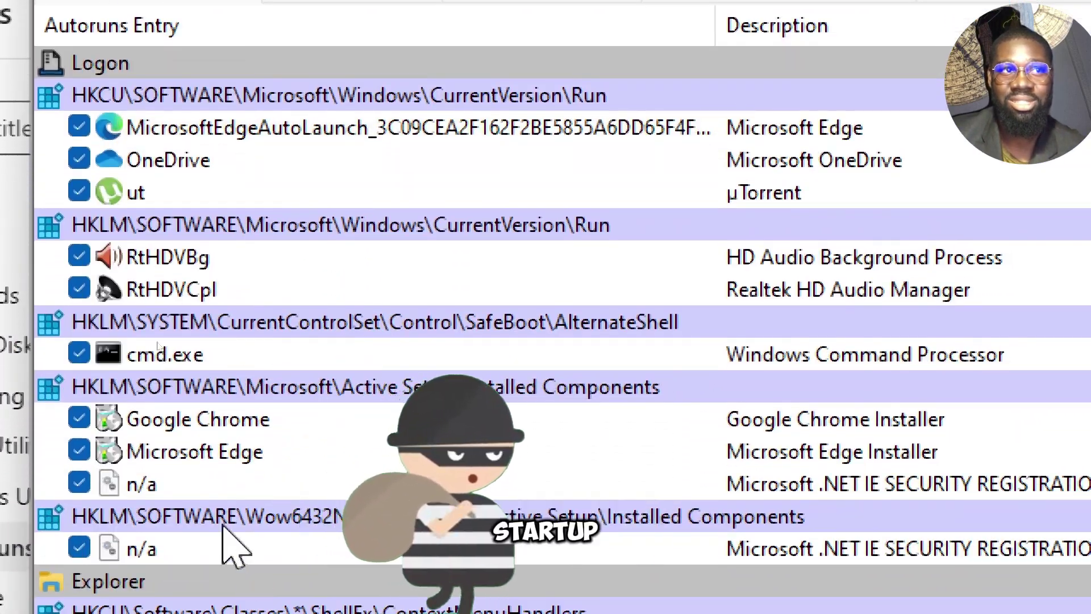
{"action": "left_click", "coordinate": [218, 489]}
{"action": "scroll", "coordinate": [271, 593], "scroll_direction": "down", "scroll_amount": 10}
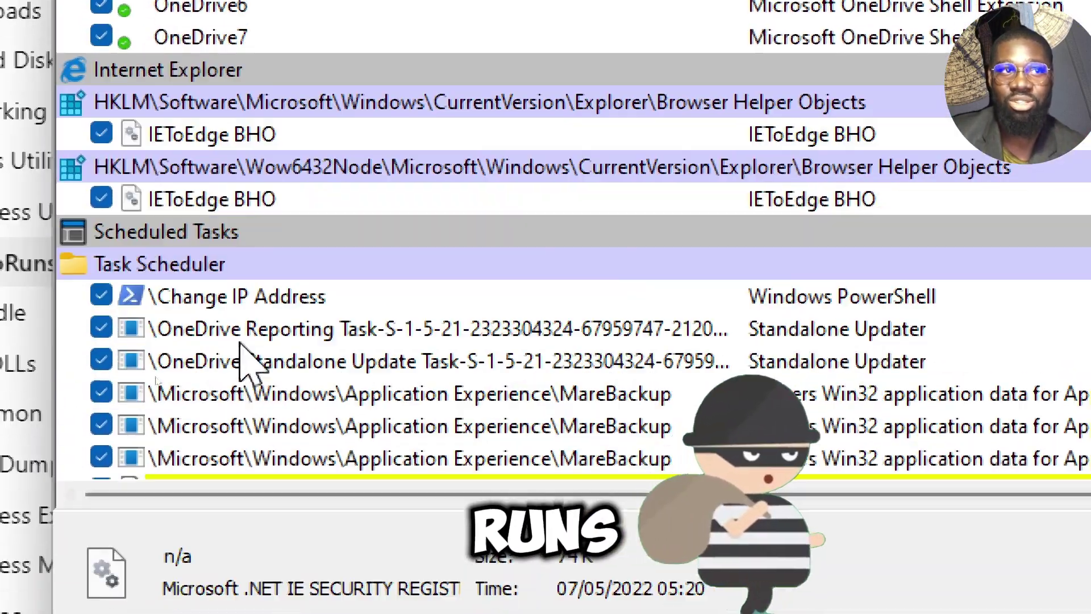
{"action": "left_click", "coordinate": [239, 341]}
{"action": "scroll", "coordinate": [239, 343], "scroll_direction": "down", "scroll_amount": 4}
{"action": "left_click", "coordinate": [136, 344]}
{"action": "scroll", "coordinate": [137, 345], "scroll_direction": "down", "scroll_amount": 2}
{"action": "left_click", "coordinate": [176, 262]}
{"action": "left_click", "coordinate": [214, 418]}
{"action": "scroll", "coordinate": [214, 418], "scroll_direction": "down", "scroll_amount": 3}
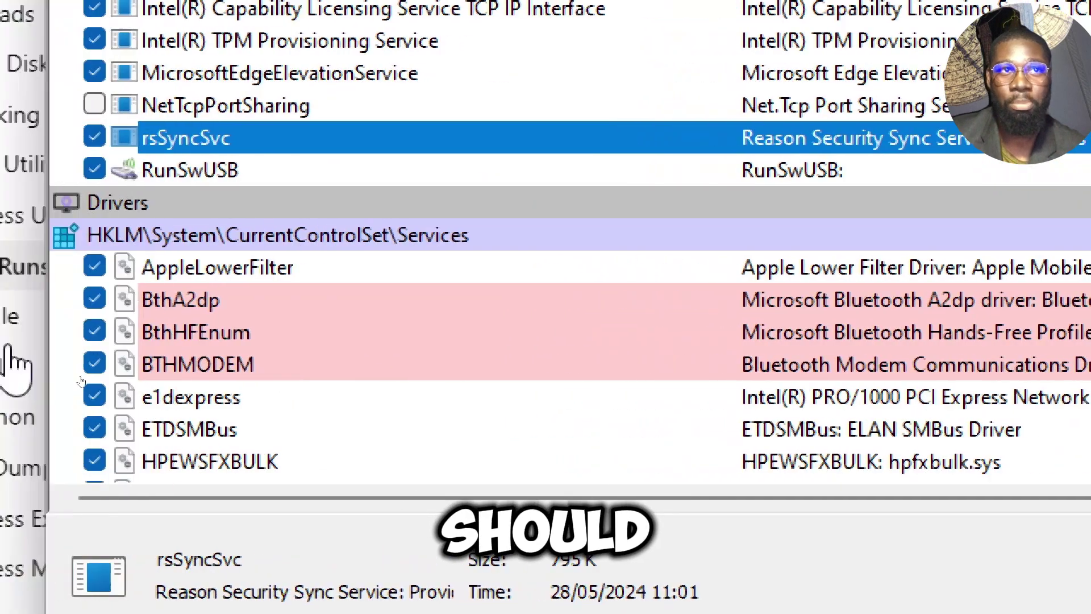
{"action": "left_click", "coordinate": [238, 302]}
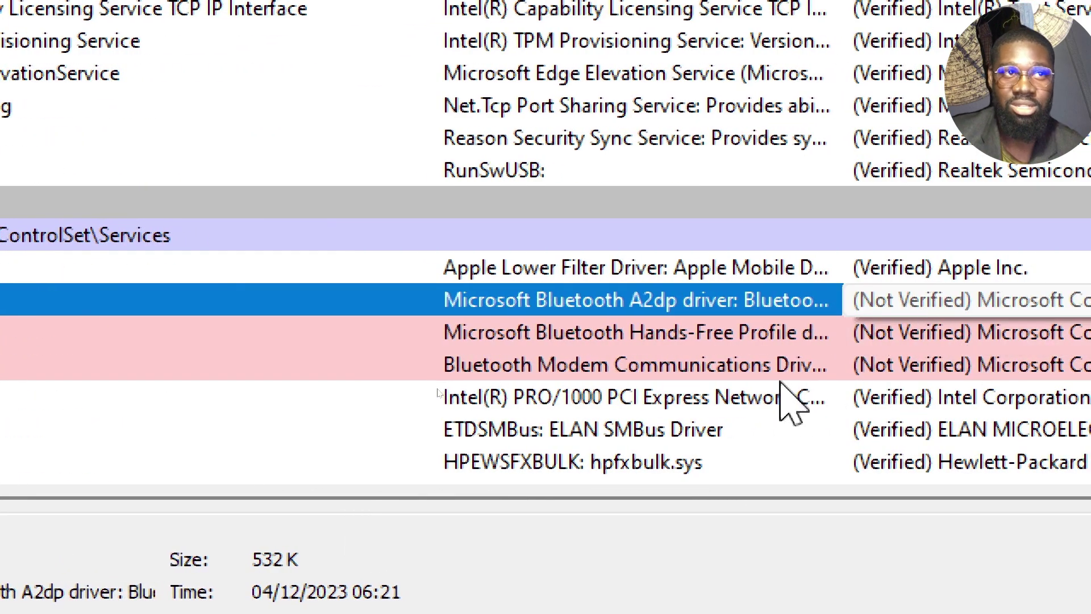
Step: Search online for the BthHFEnum driver file bthhfenum.sys and review the search results about it
{"action": "right_click", "coordinate": [172, 296]}
{"action": "right_click", "coordinate": [142, 332]}
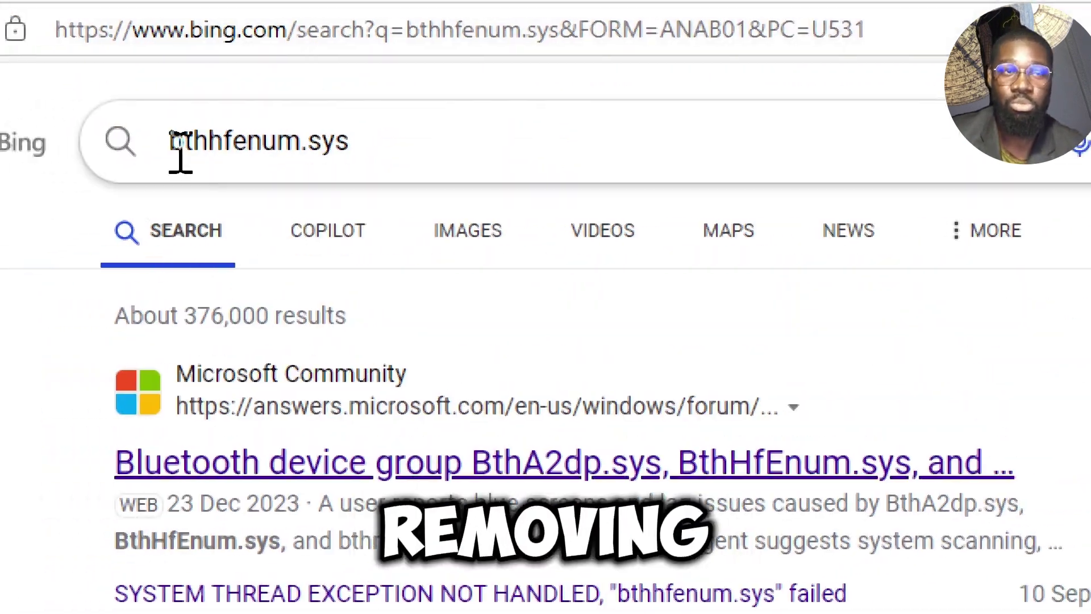
{"action": "left_click", "coordinate": [230, 159]}
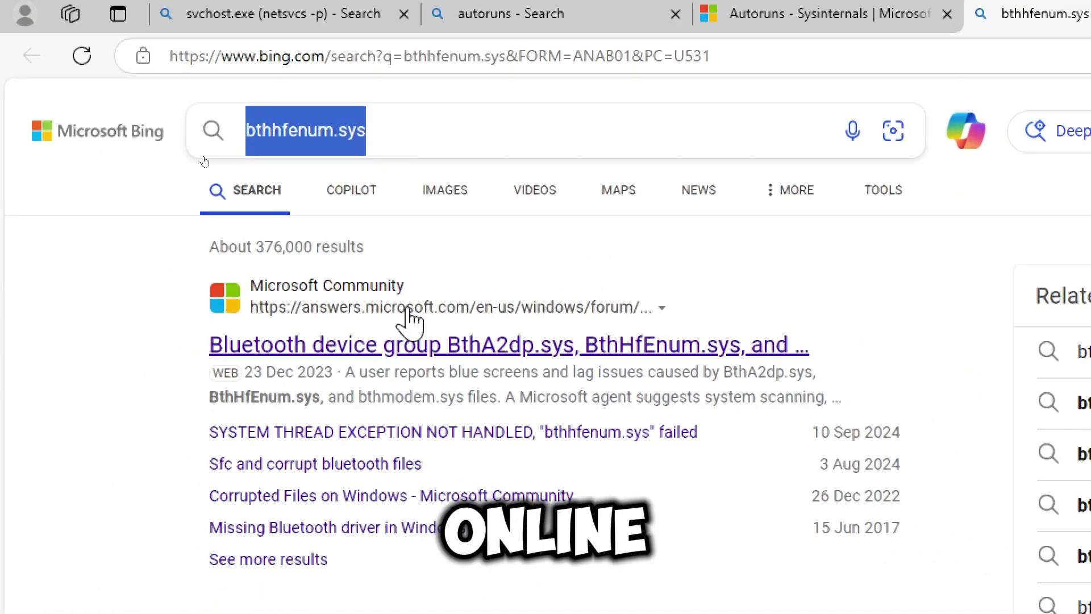
{"action": "scroll", "coordinate": [315, 381], "scroll_direction": "down", "scroll_amount": 5}
{"action": "scroll", "coordinate": [665, 360], "scroll_direction": "down", "scroll_amount": 2}
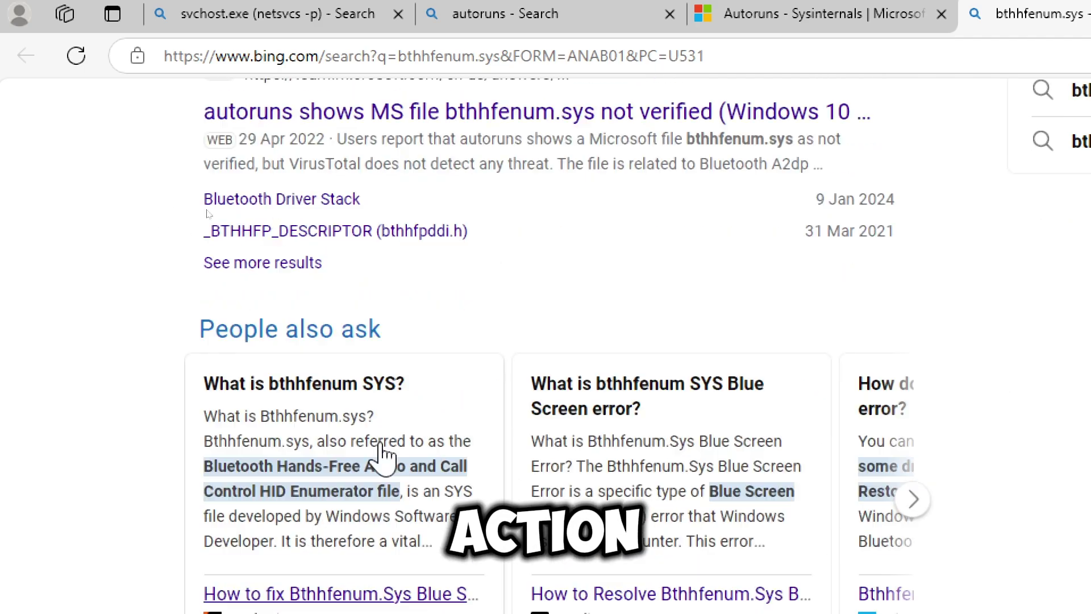
{"action": "scroll", "coordinate": [448, 358], "scroll_direction": "up", "scroll_amount": 3}
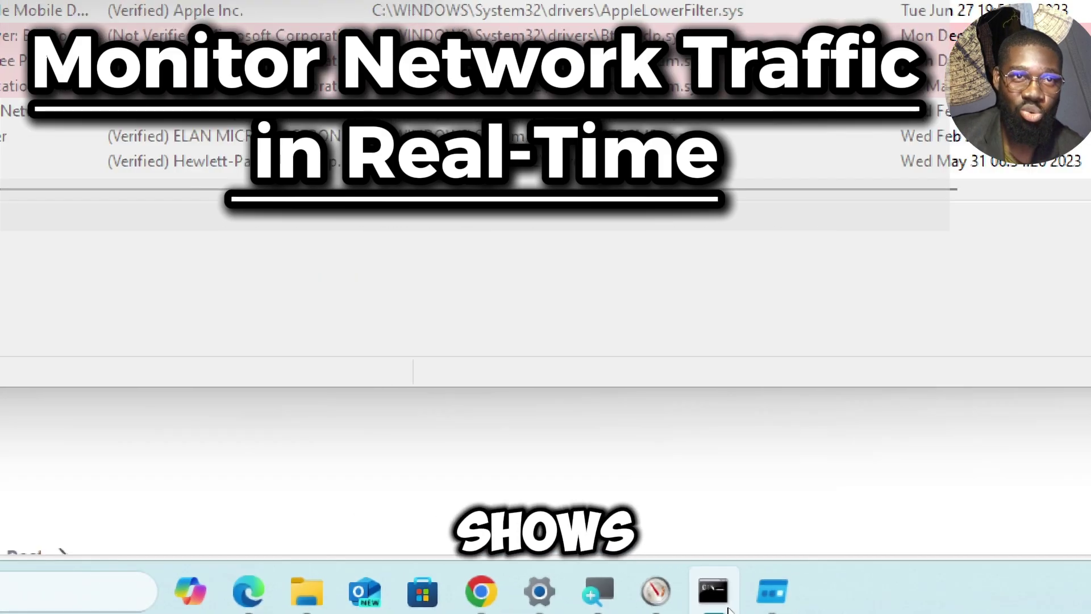
Step: Switch to Command Prompt and run netstat -b -o 5 to monitor active network connections by program and process ID
{"action": "left_click", "coordinate": [730, 606]}
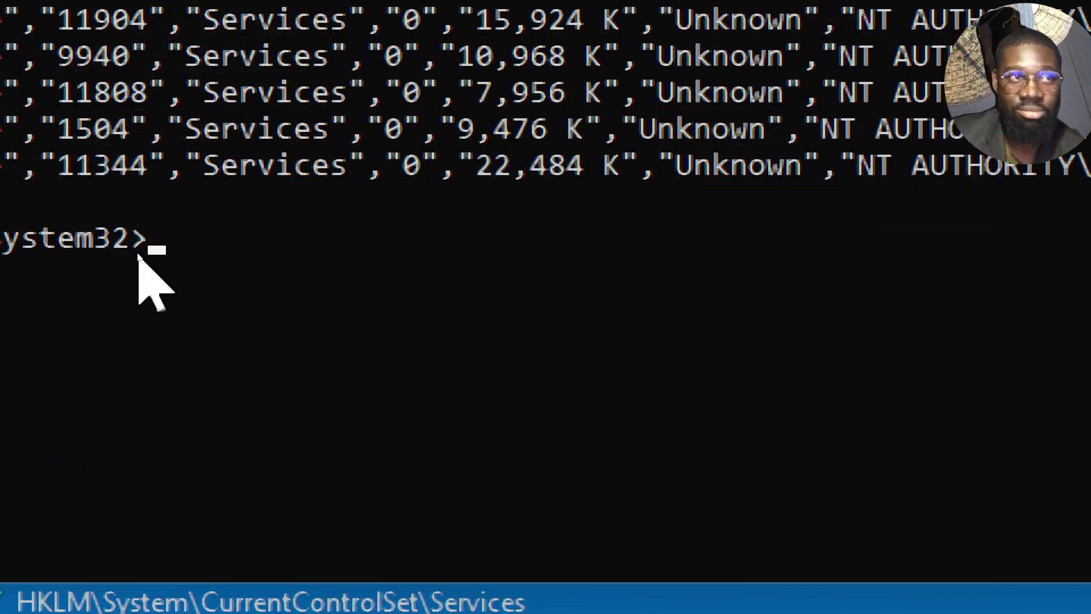
{"action": "type", "text": "n"}
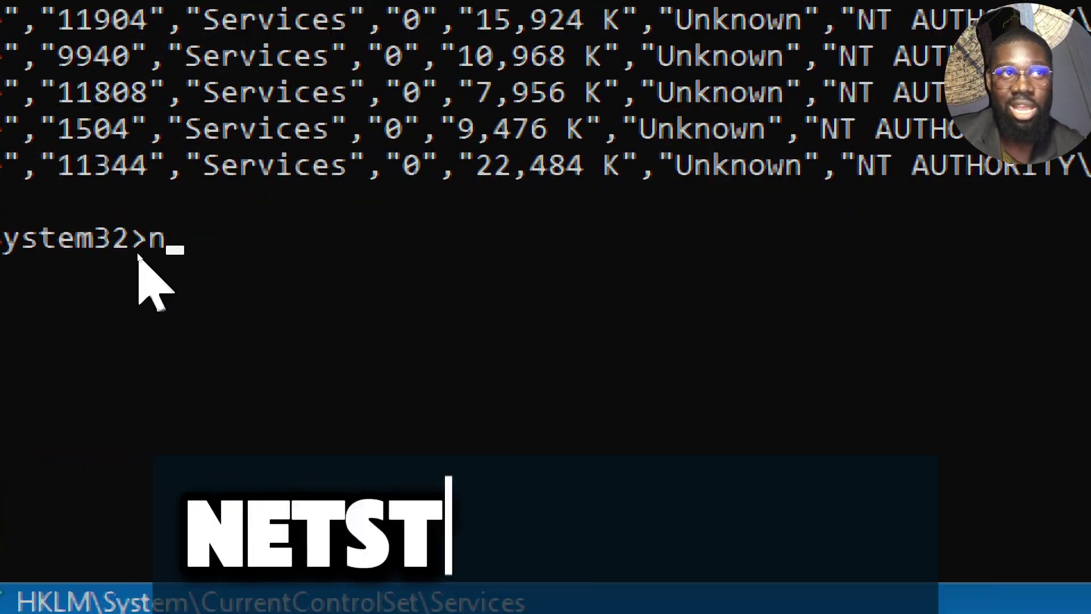
{"action": "type", "text": "ets"}
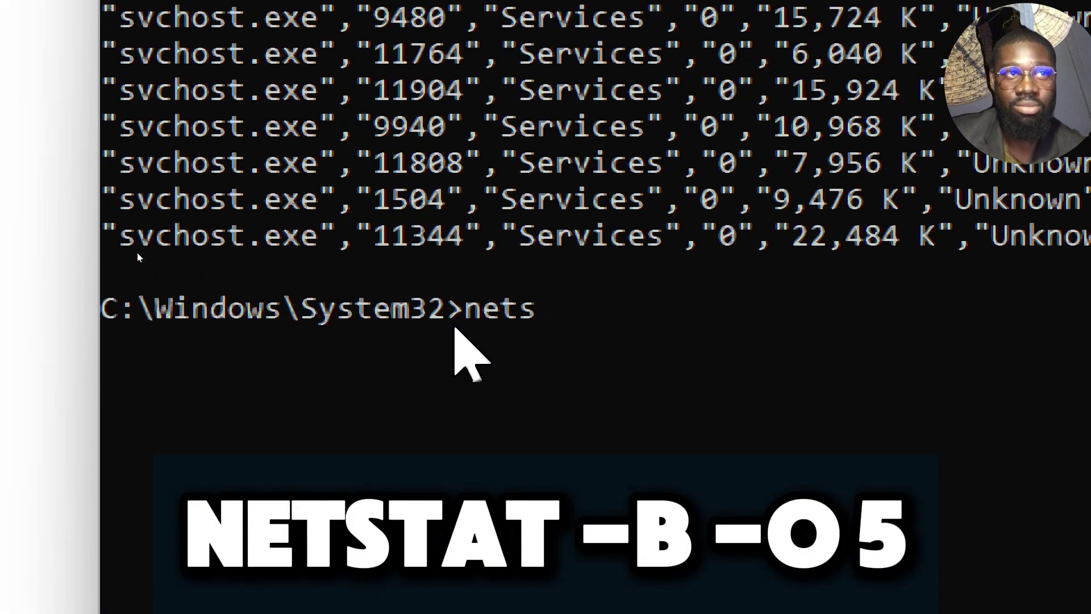
{"action": "type", "text": "t"}
{"action": "type", "text": "at -"}
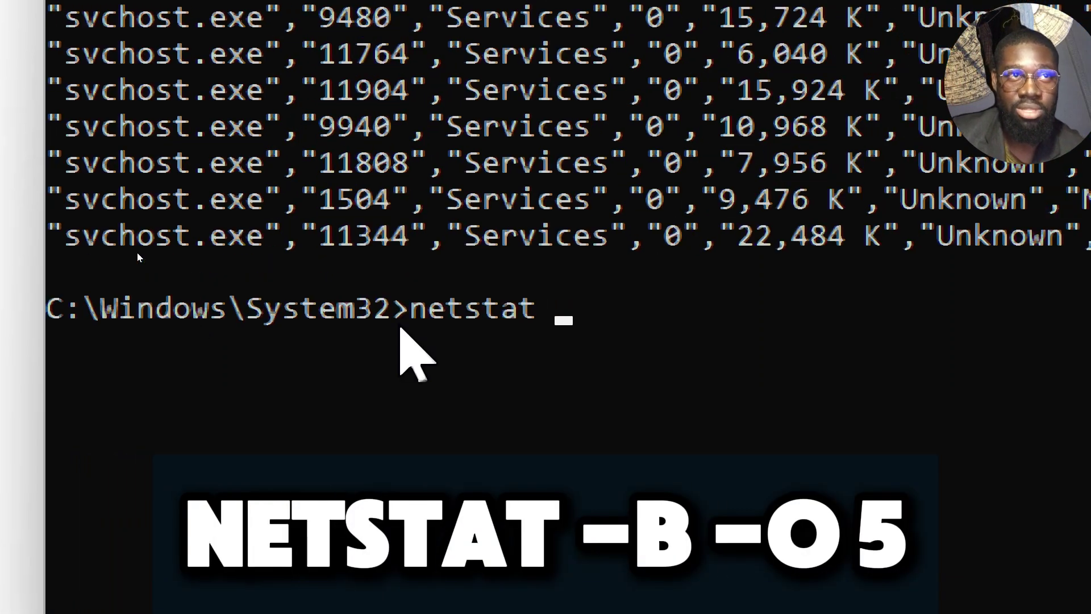
{"action": "type", "text": "b -o"}
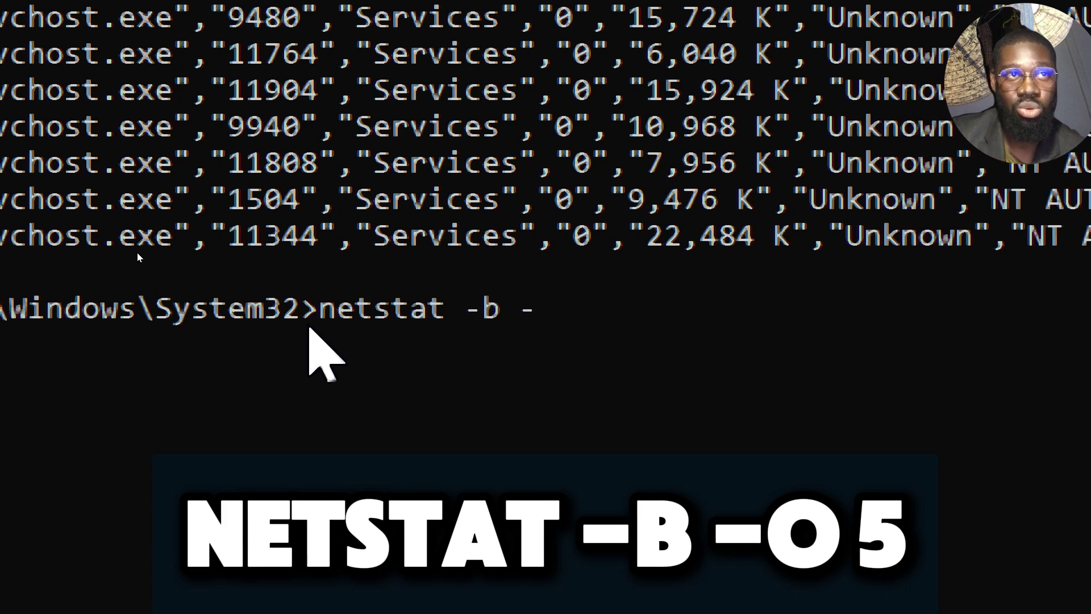
{"action": "type", "text": " 5"}
{"action": "key", "text": "Return"}
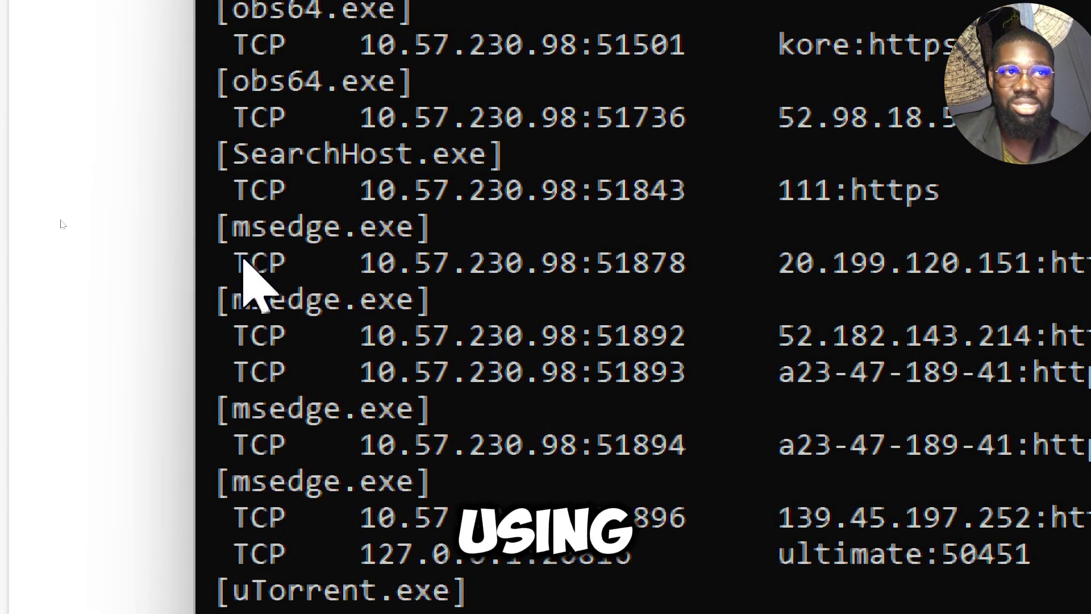
Step: Examine the netstat output for unexpected connections, checking each entry's program, foreign address, state and process ID
{"action": "left_click_drag", "start_coordinate": [243, 261], "coordinate": [1011, 266]}
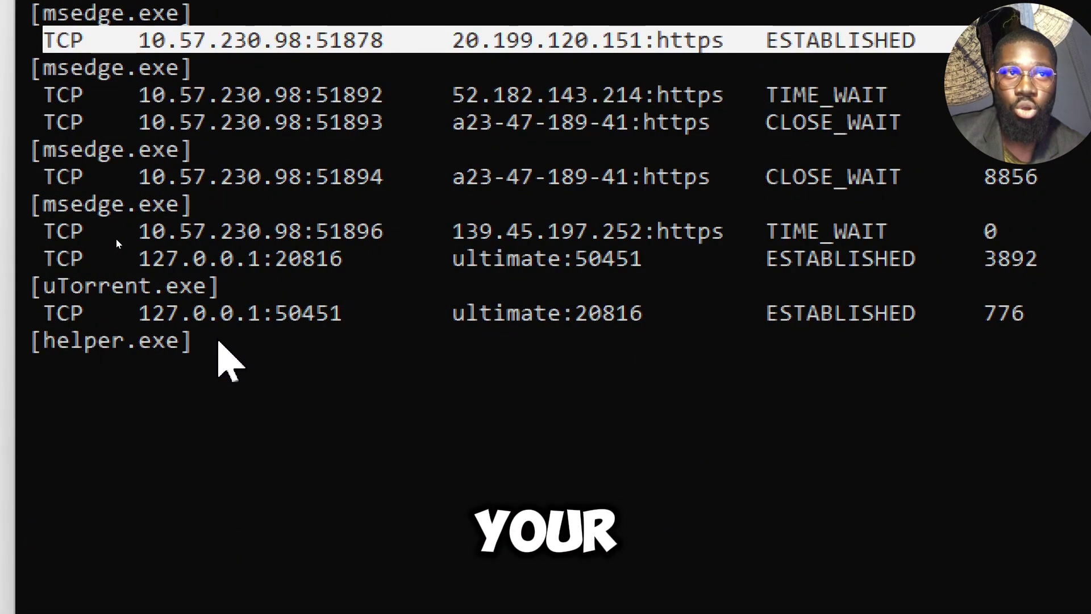
{"action": "left_click_drag", "start_coordinate": [40, 590], "coordinate": [157, 597]}
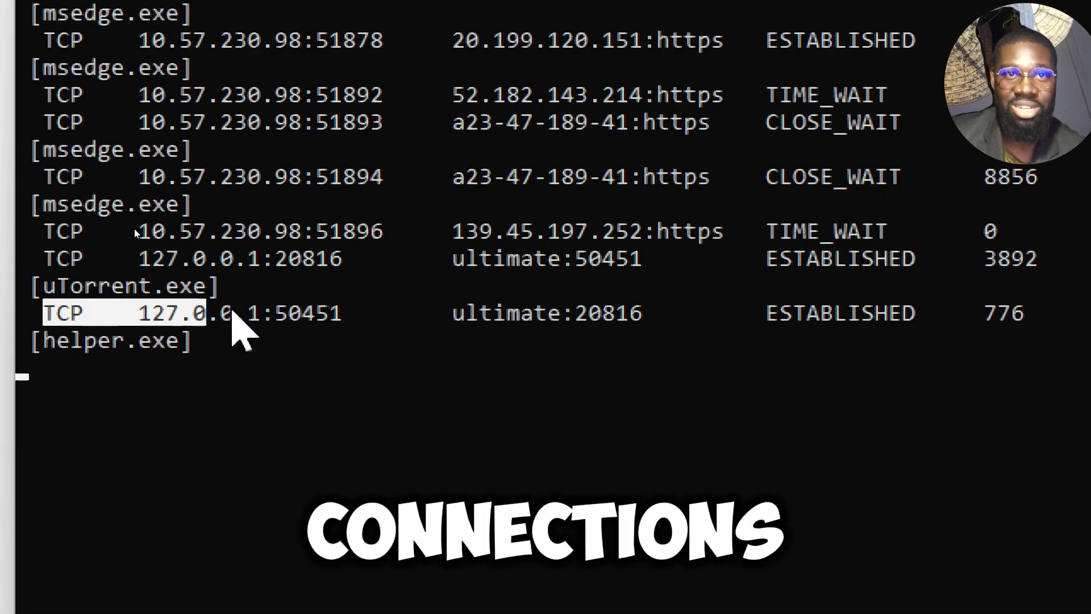
{"action": "left_click_drag", "start_coordinate": [917, 335], "coordinate": [1044, 340]}
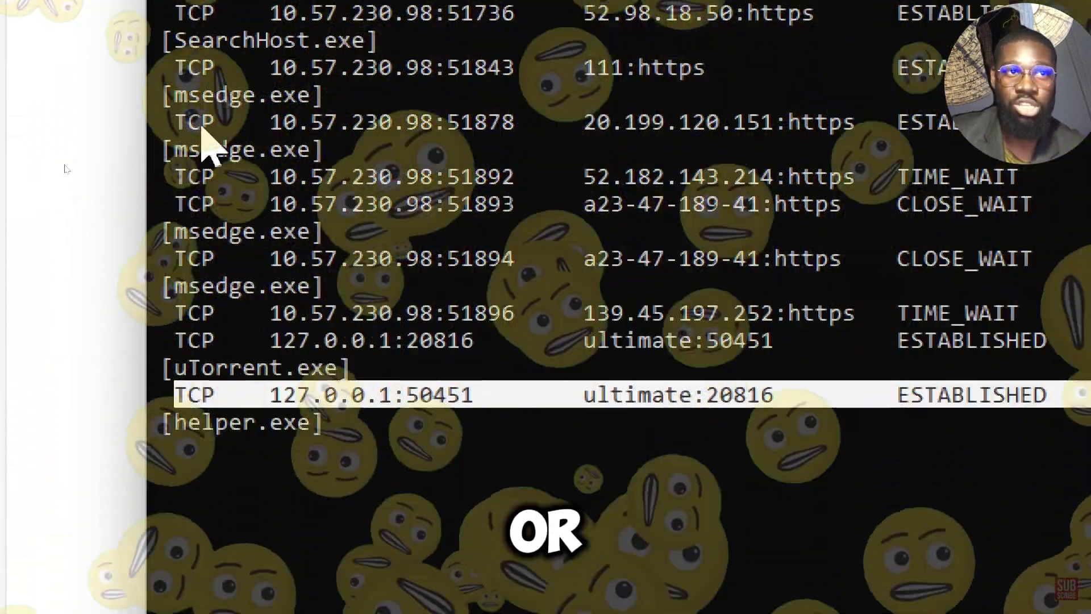
{"action": "left_click_drag", "start_coordinate": [174, 176], "coordinate": [1071, 180]}
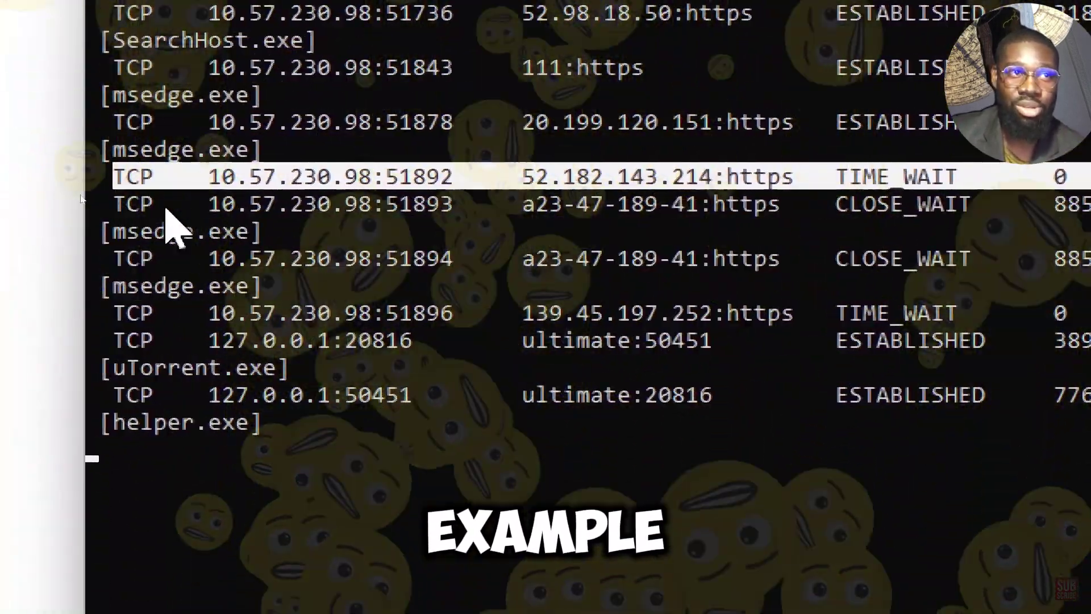
{"action": "scroll", "coordinate": [167, 213], "scroll_direction": "up", "scroll_amount": 2}
{"action": "left_click_drag", "start_coordinate": [101, 206], "coordinate": [311, 212]}
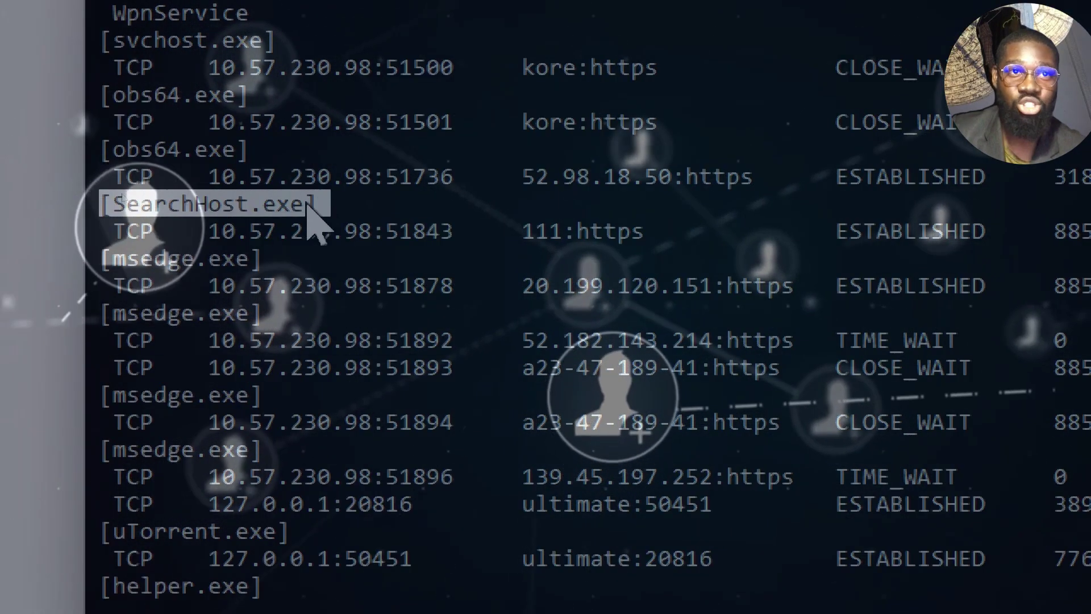
{"action": "scroll", "coordinate": [304, 216], "scroll_direction": "up", "scroll_amount": 2}
{"action": "left_click_drag", "start_coordinate": [94, 259], "coordinate": [276, 257]}
{"action": "scroll", "coordinate": [277, 244], "scroll_direction": "up", "scroll_amount": 1}
{"action": "scroll", "coordinate": [279, 252], "scroll_direction": "up", "scroll_amount": 2}
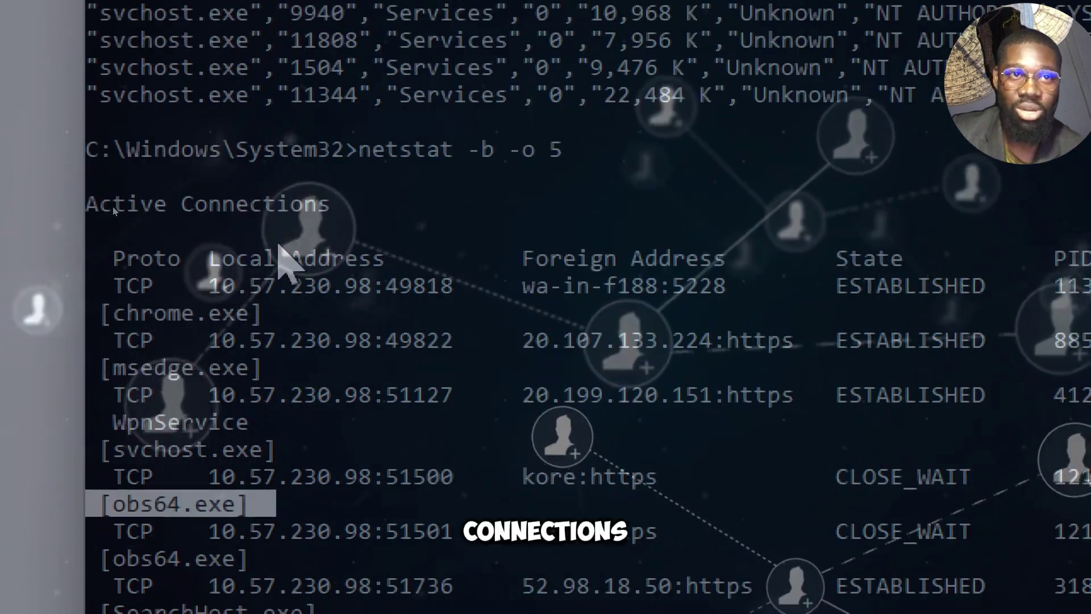
{"action": "scroll", "coordinate": [276, 273], "scroll_direction": "down", "scroll_amount": 2}
{"action": "scroll", "coordinate": [398, 239], "scroll_direction": "down", "scroll_amount": 6}
{"action": "scroll", "coordinate": [578, 148], "scroll_direction": "up", "scroll_amount": 2}
{"action": "left_click_drag", "start_coordinate": [514, 150], "coordinate": [748, 150]}
{"action": "scroll", "coordinate": [562, 182], "scroll_direction": "up", "scroll_amount": 2}
{"action": "left_click_drag", "start_coordinate": [522, 299], "coordinate": [1083, 317]}
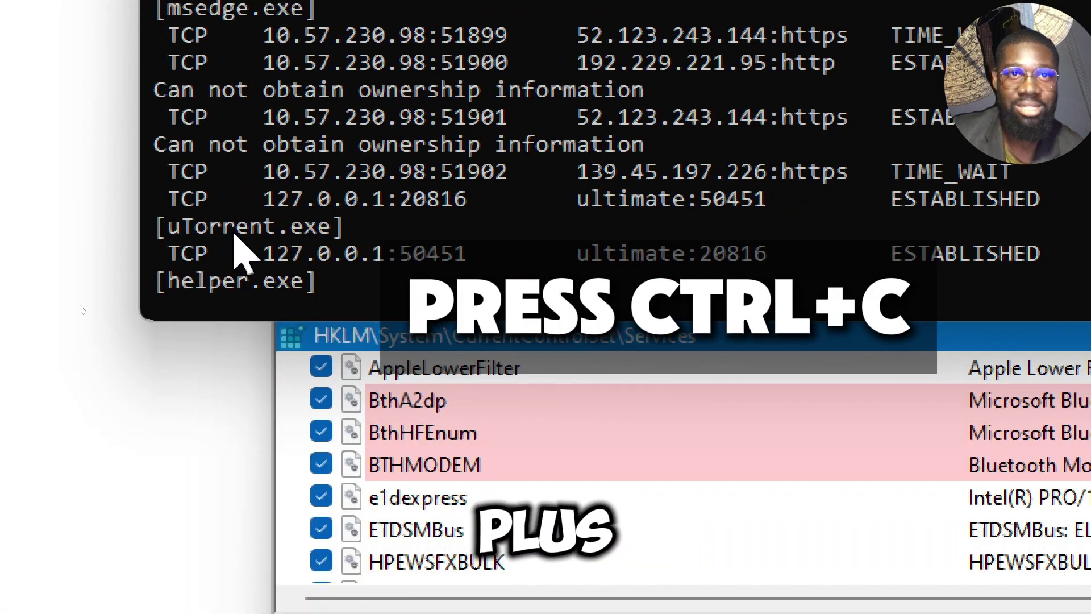
Step: Stop the running netstat monitor and list the AppData executables with dir /s /b C:\Users\%username%\Appdata\*.exe
{"action": "key", "text": "ctrl+c"}
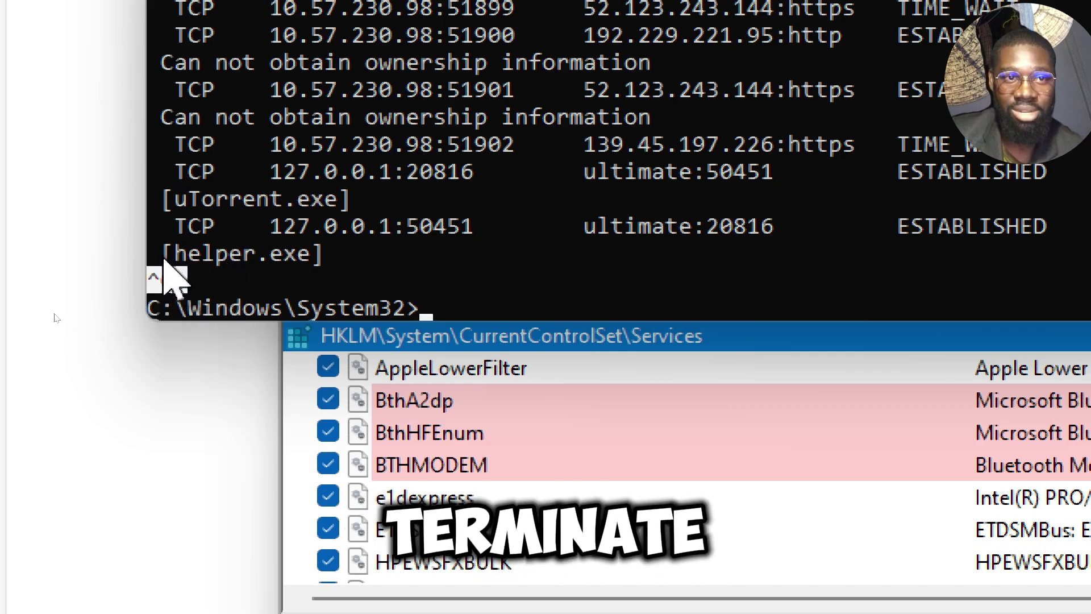
{"action": "scroll", "coordinate": [392, 310], "scroll_direction": "down", "scroll_amount": 1}
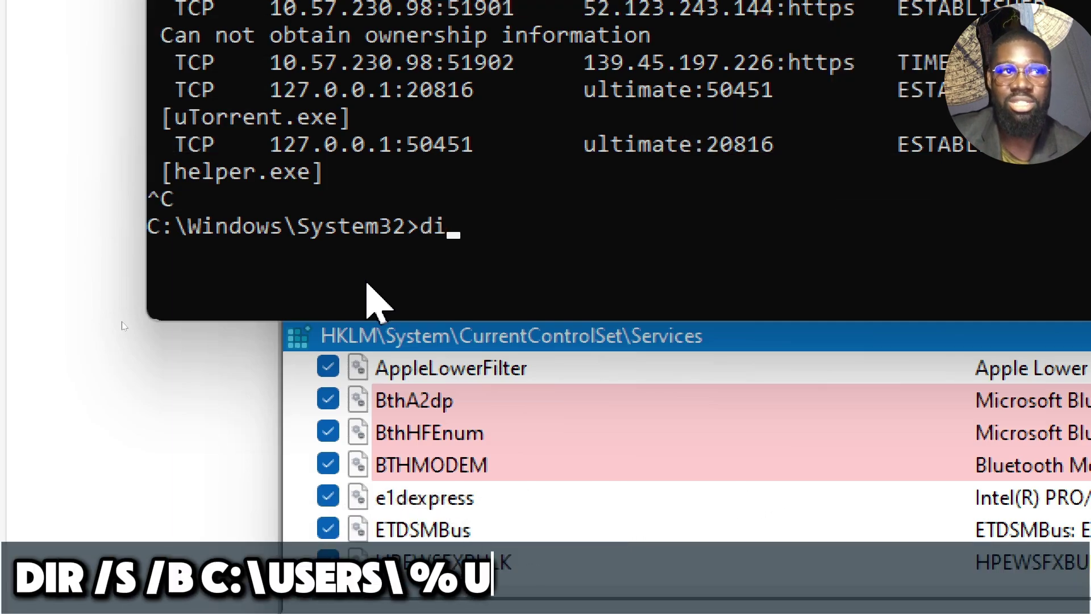
{"action": "type", "text": "r /s /b C:\\U"}
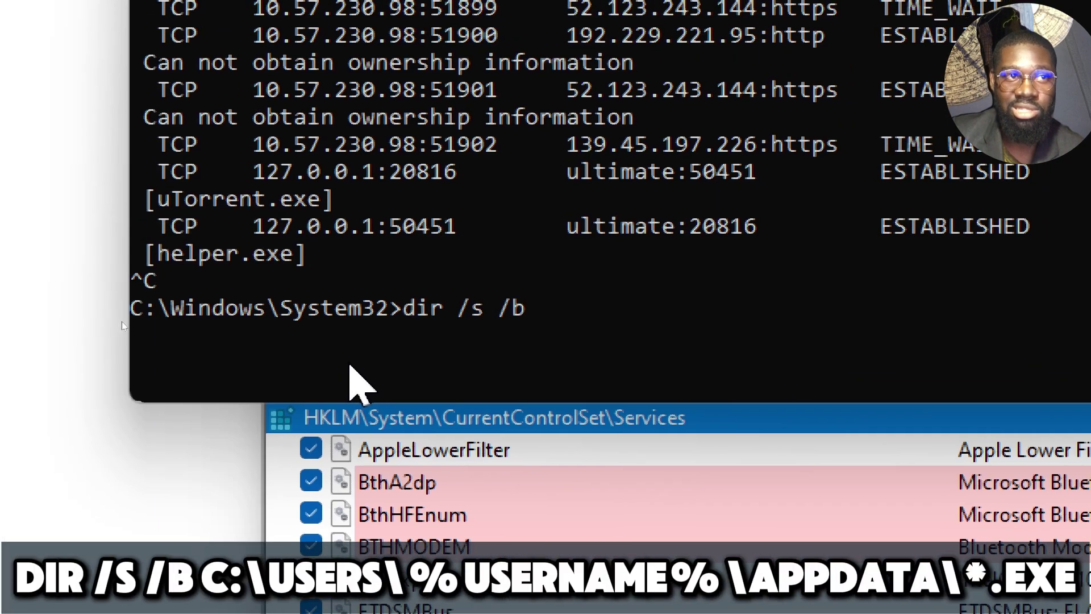
{"action": "type", "text": "sers\\%use"}
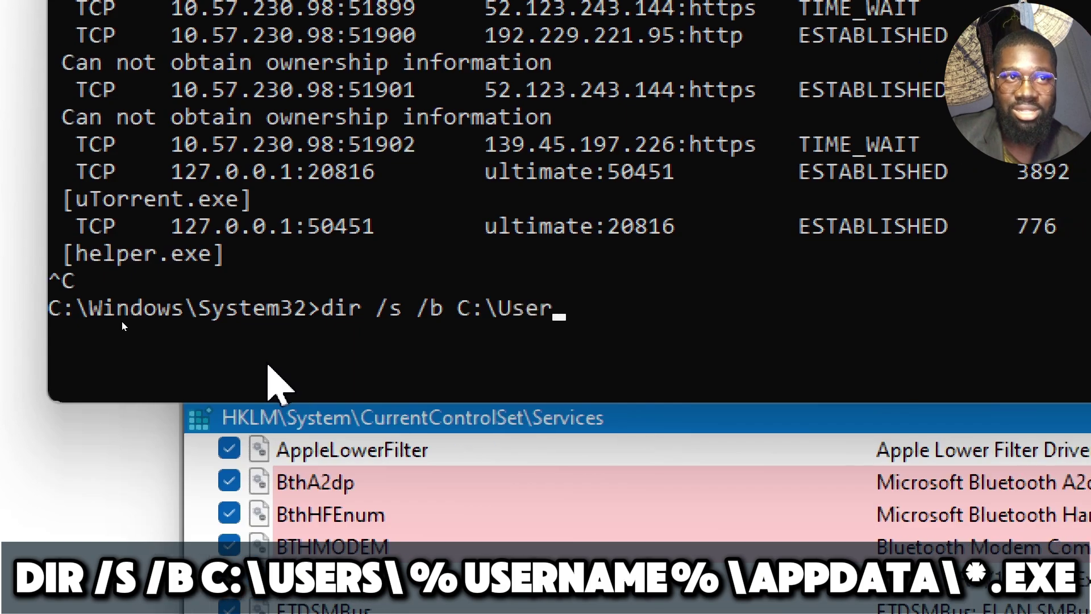
{"action": "type", "text": "rname%\\Appdata\\*."}
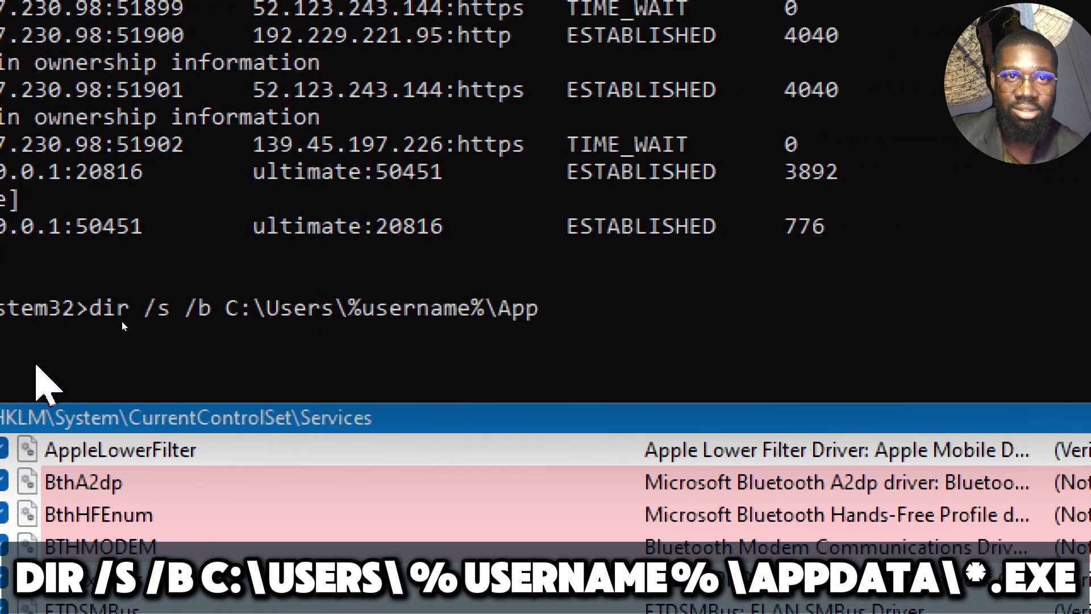
{"action": "type", "text": "exe"}
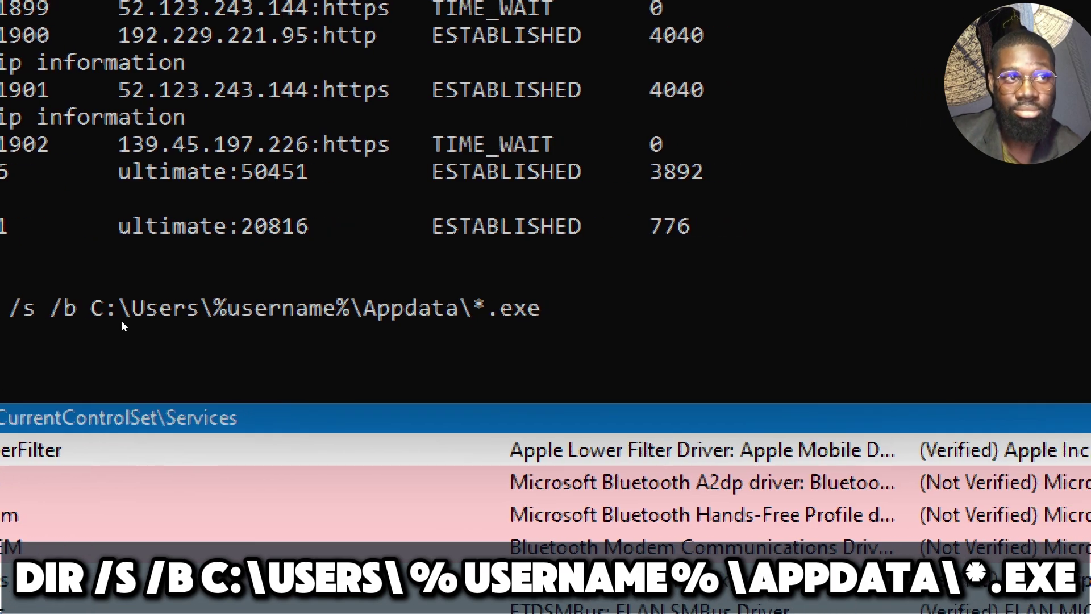
{"action": "key", "text": "Return"}
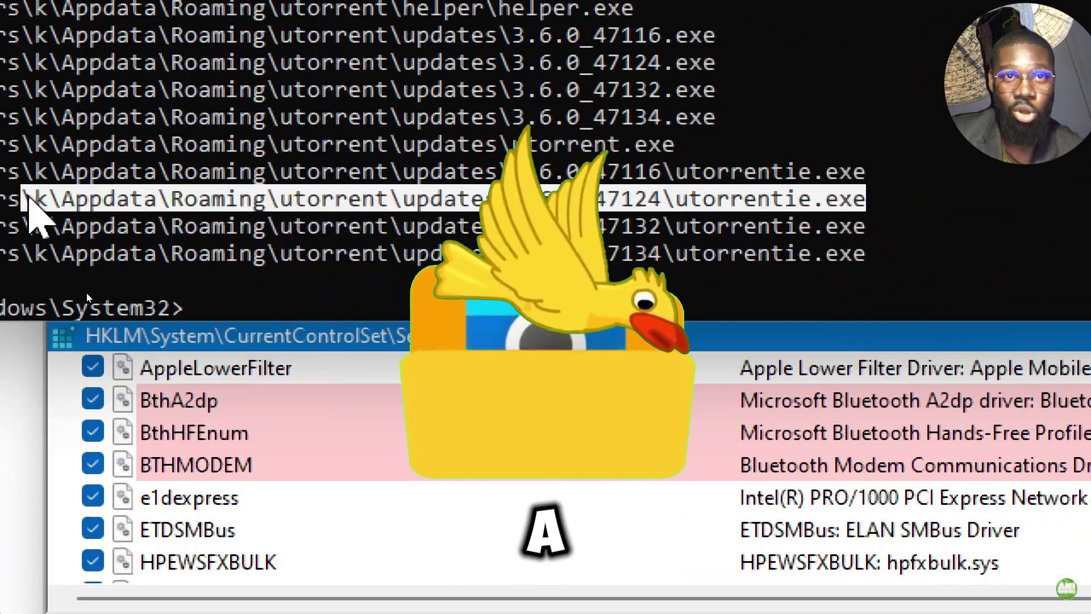
Step: Examine the listed AppData executables and their folder paths for unfamiliar or suspicious programs
{"action": "scroll", "coordinate": [475, 61], "scroll_direction": "up", "scroll_amount": 3}
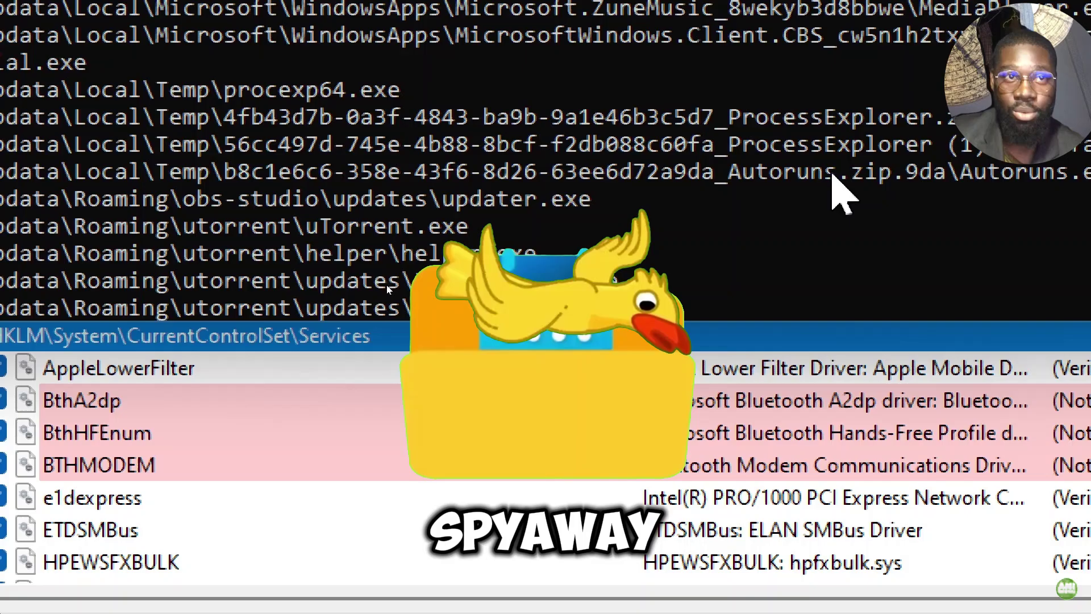
{"action": "left_click_drag", "start_coordinate": [827, 173], "coordinate": [980, 168]}
{"action": "left_click_drag", "start_coordinate": [590, 226], "coordinate": [1079, 222]}
{"action": "left_click_drag", "start_coordinate": [576, 199], "coordinate": [1057, 198]}
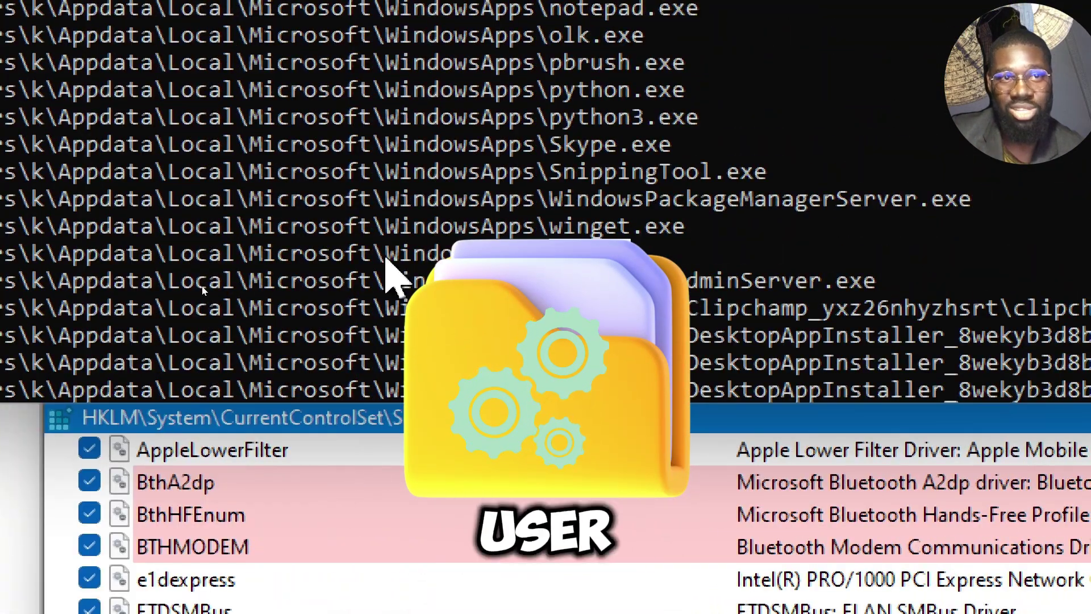
{"action": "scroll", "coordinate": [146, 289], "scroll_direction": "up", "scroll_amount": 1}
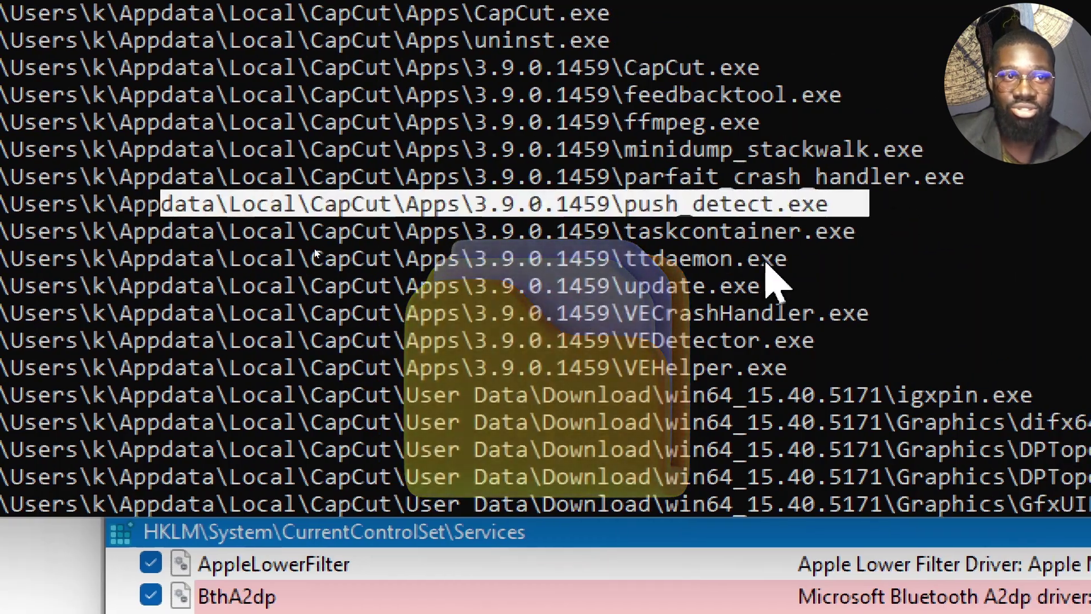
{"action": "left_click_drag", "start_coordinate": [794, 262], "coordinate": [85, 262]}
{"action": "scroll", "coordinate": [232, 293], "scroll_direction": "up", "scroll_amount": 1}
{"action": "left_click_drag", "start_coordinate": [840, 179], "coordinate": [0, 177]}
{"action": "scroll", "coordinate": [674, 279], "scroll_direction": "down", "scroll_amount": 1}
{"action": "left_click_drag", "start_coordinate": [758, 128], "coordinate": [545, 134]}
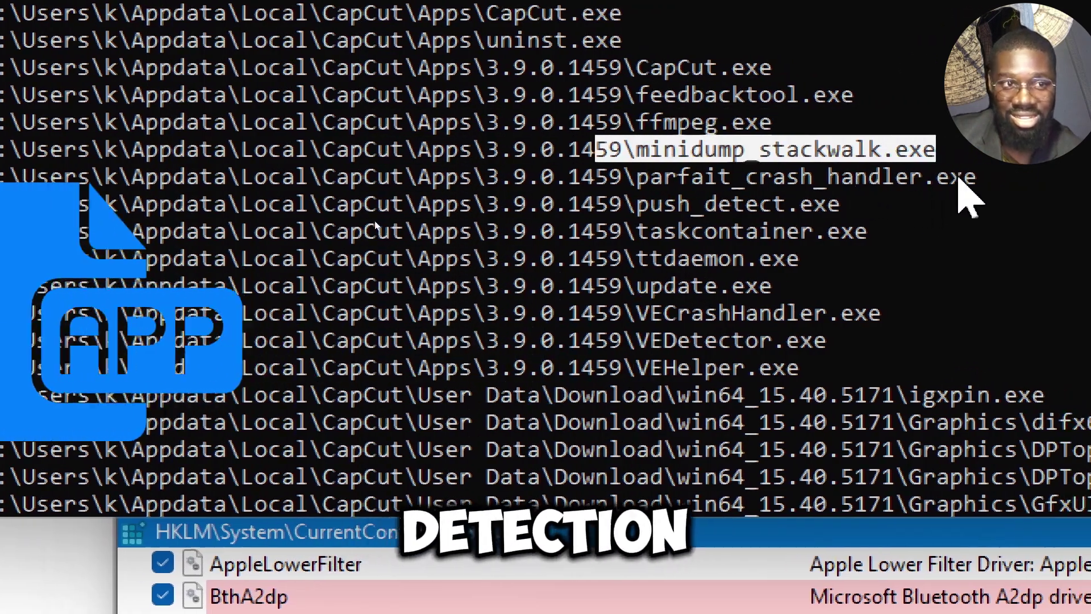
Step: Query the scheduled tasks with schtasks /query /fo LIST /v | findstr /i "user task"
{"action": "scroll", "coordinate": [402, 264], "scroll_direction": "down", "scroll_amount": 2}
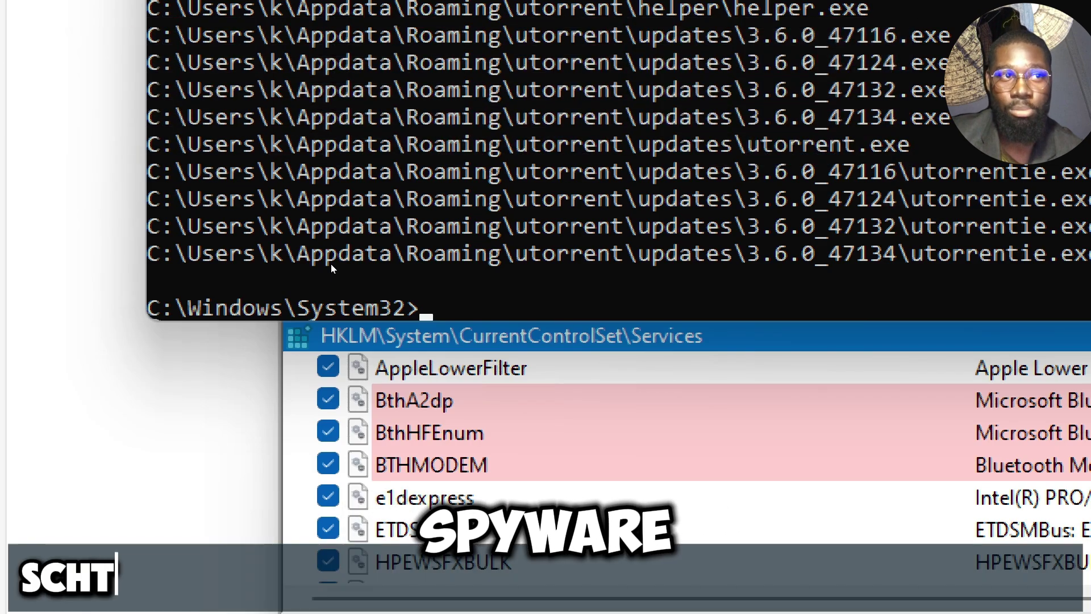
{"action": "type", "text": "schtask"}
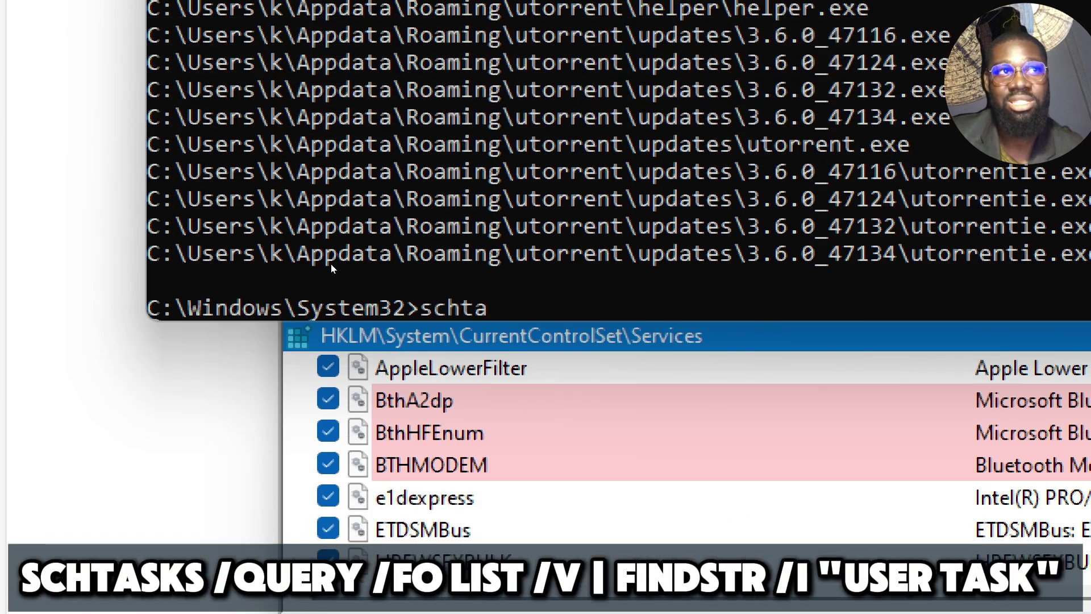
{"action": "type", "text": "s /query"}
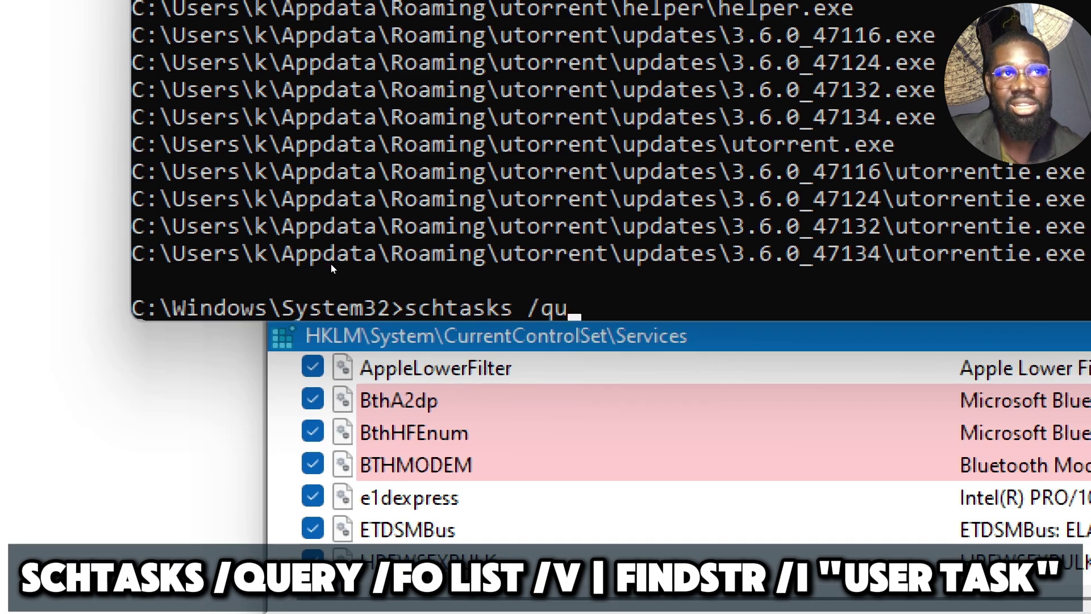
{"action": "type", "text": " /fo LIS"}
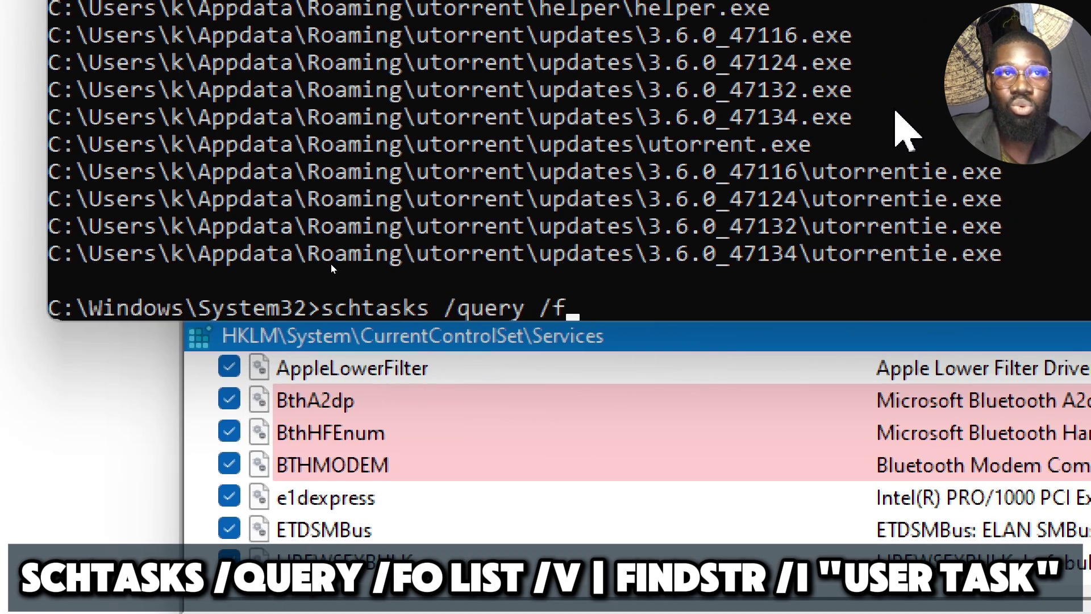
{"action": "type", "text": "T /v"}
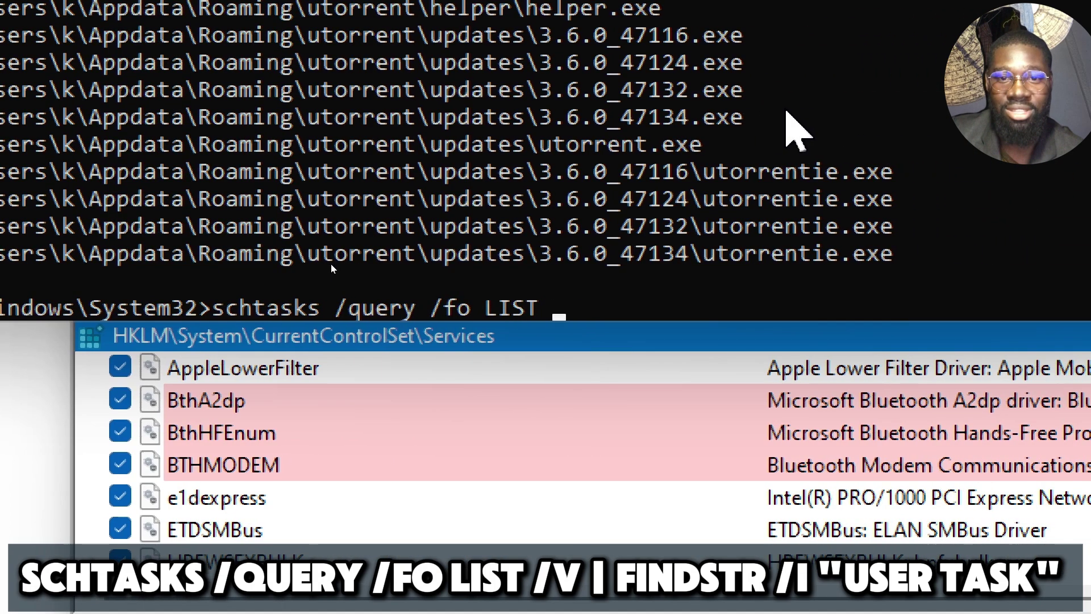
{"action": "type", "text": " | findstr /i \""}
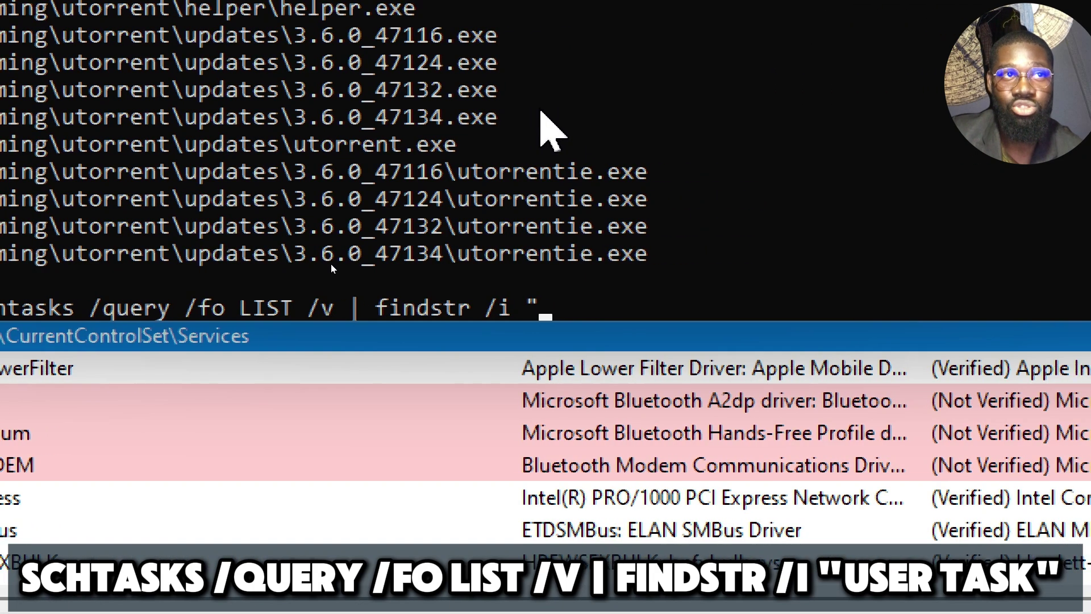
{"action": "type", "text": "user "}
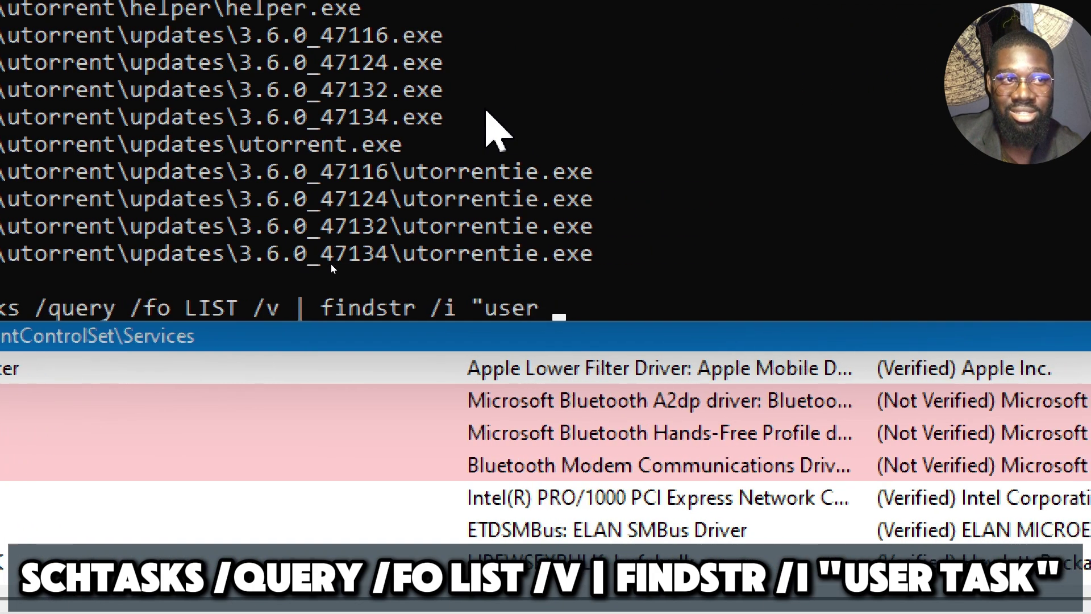
{"action": "type", "text": "task\""}
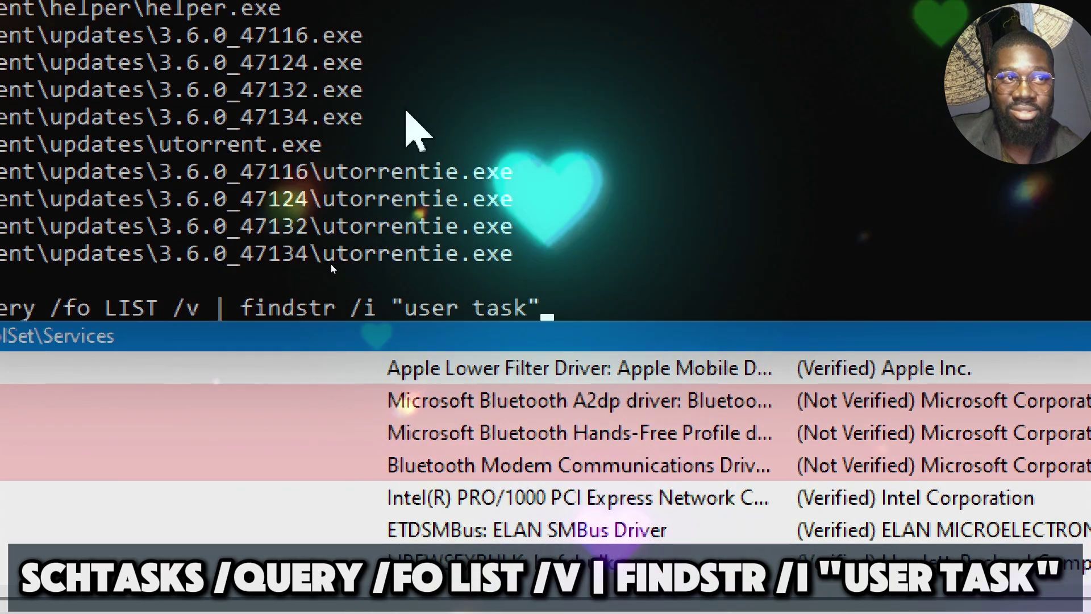
{"action": "key", "text": "Return"}
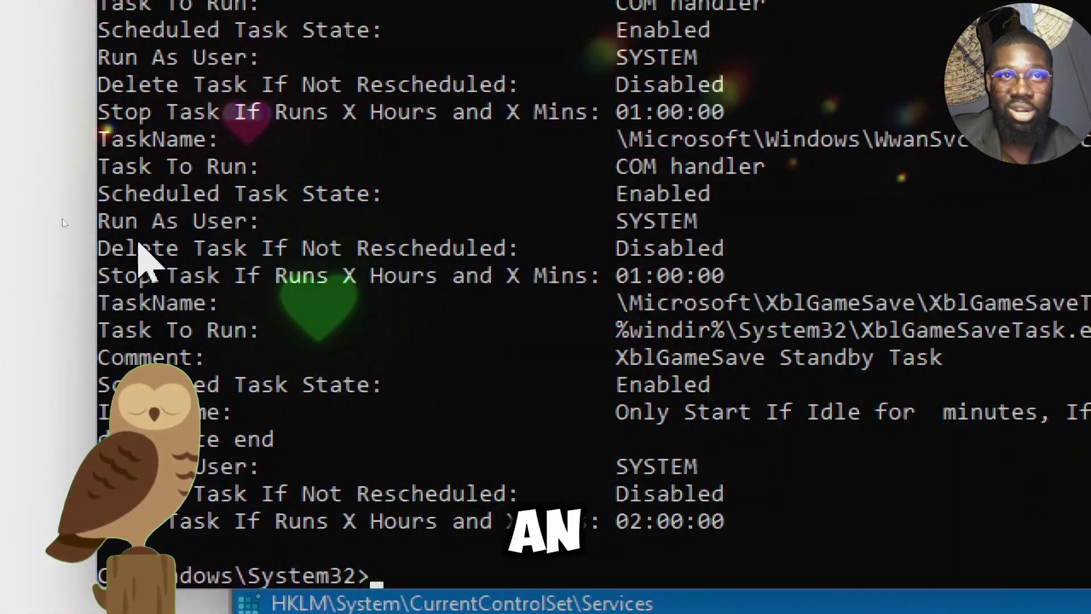
Step: Examine the scheduled task listing for unfamiliar entries, checking each task's name, program to run, state and run-as user
{"action": "left_click_drag", "start_coordinate": [112, 221], "coordinate": [681, 244]}
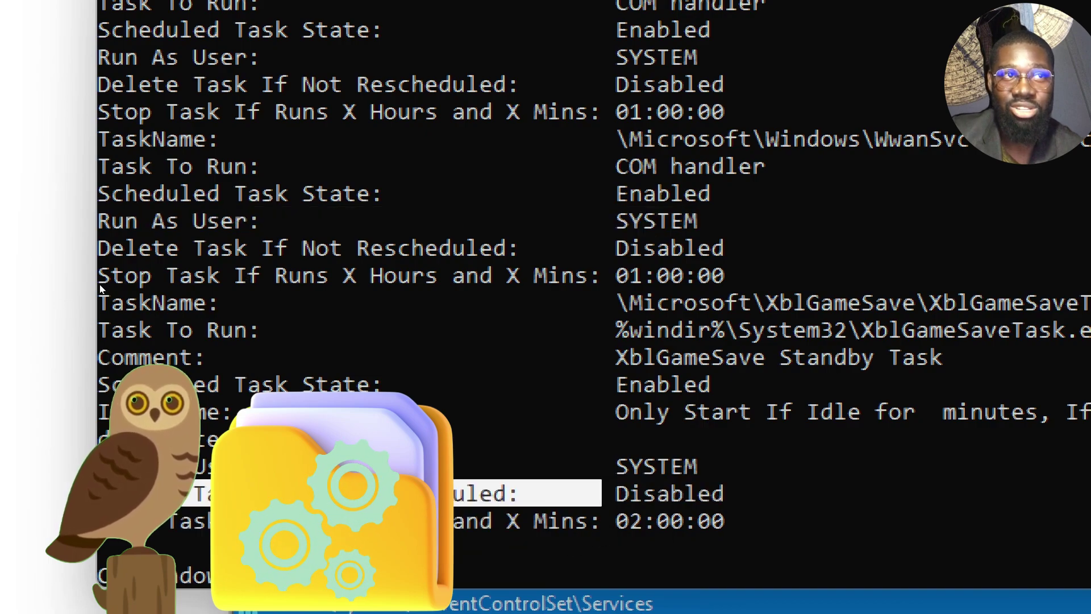
{"action": "left_click_drag", "start_coordinate": [568, 471], "coordinate": [736, 471]}
{"action": "scroll", "coordinate": [423, 61], "scroll_direction": "up", "scroll_amount": 4}
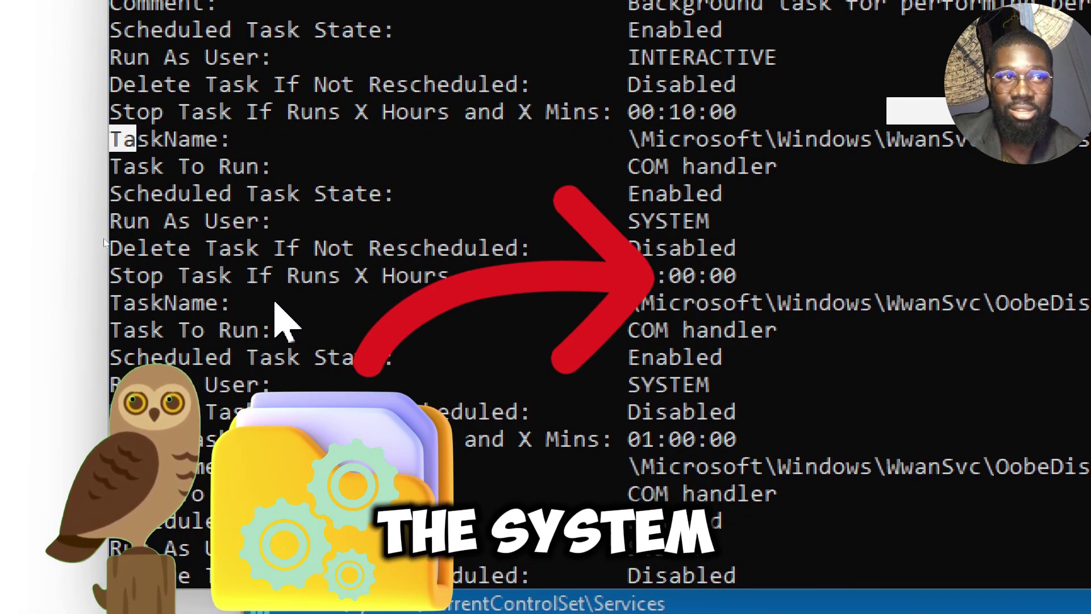
{"action": "scroll", "coordinate": [321, 243], "scroll_direction": "up", "scroll_amount": 9}
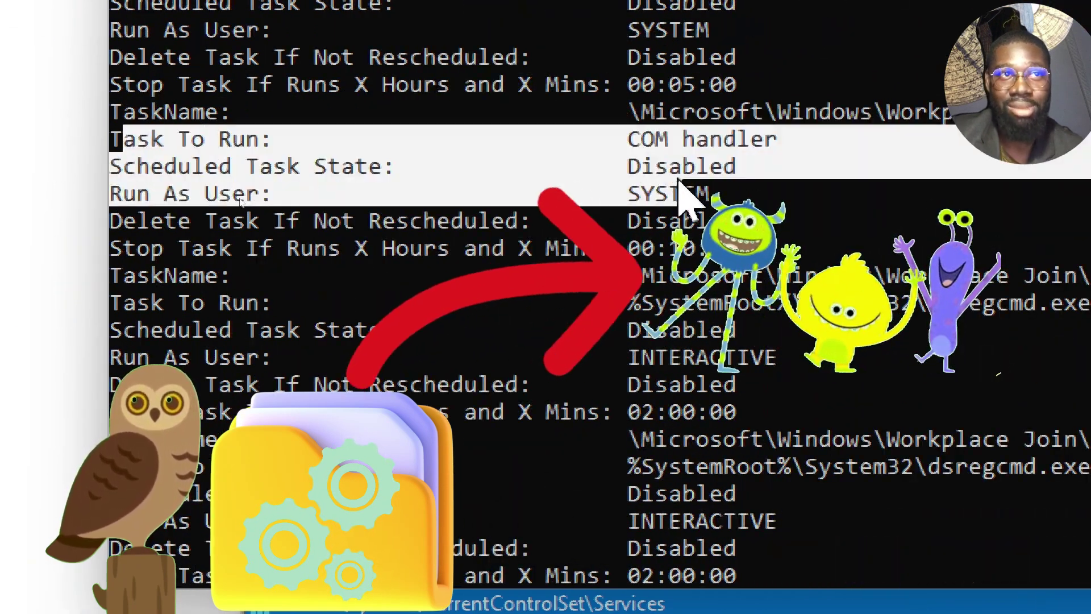
{"action": "scroll", "coordinate": [260, 191], "scroll_direction": "up", "scroll_amount": 3}
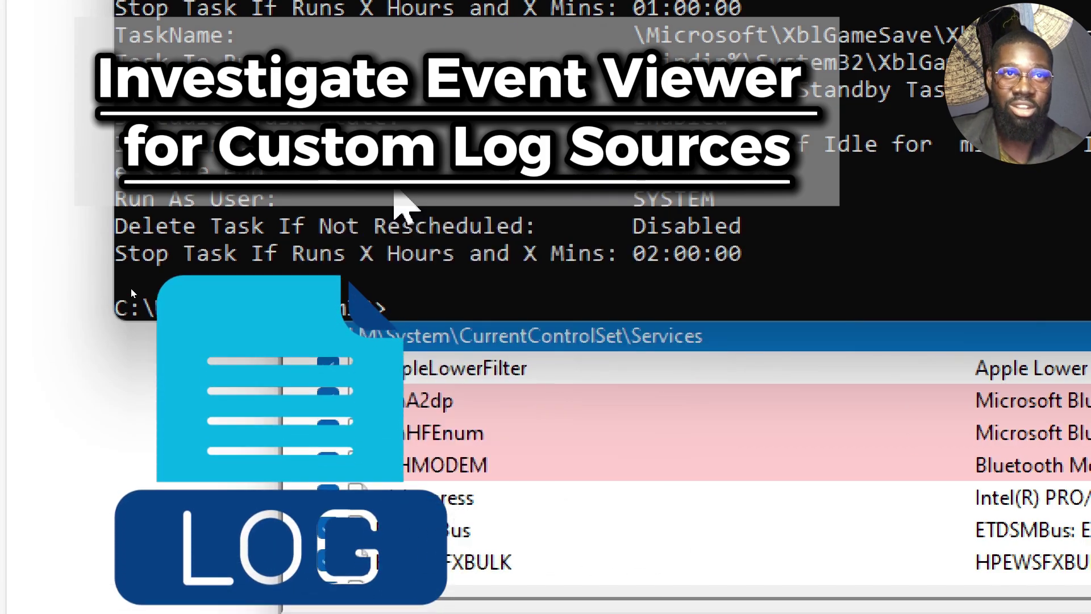
Step: List all Windows event log sources with wevtutil enum-logs
{"action": "type", "text": "w"}
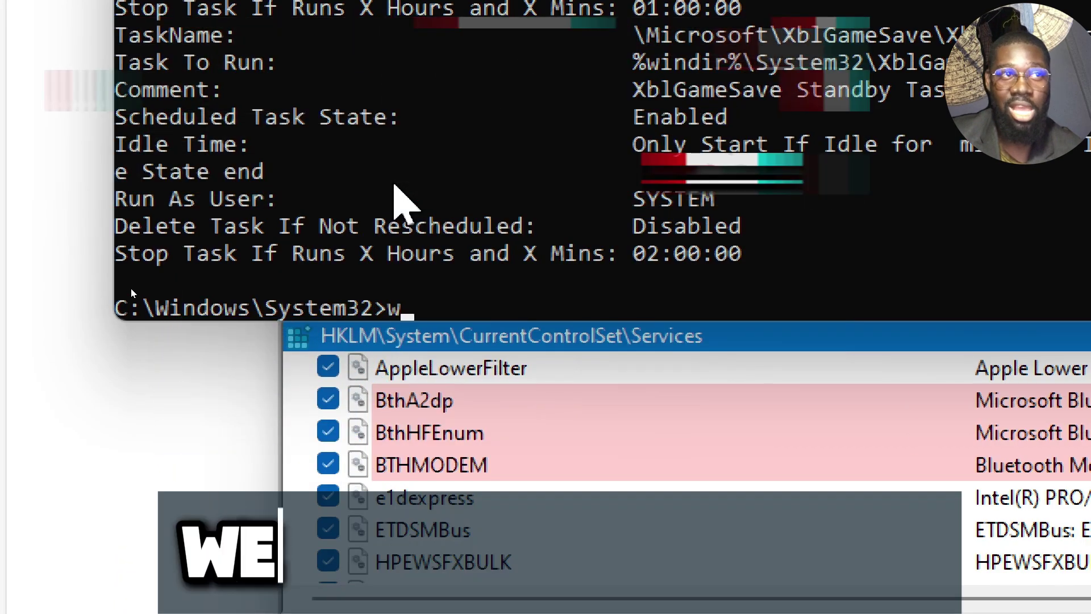
{"action": "type", "text": "evtut"}
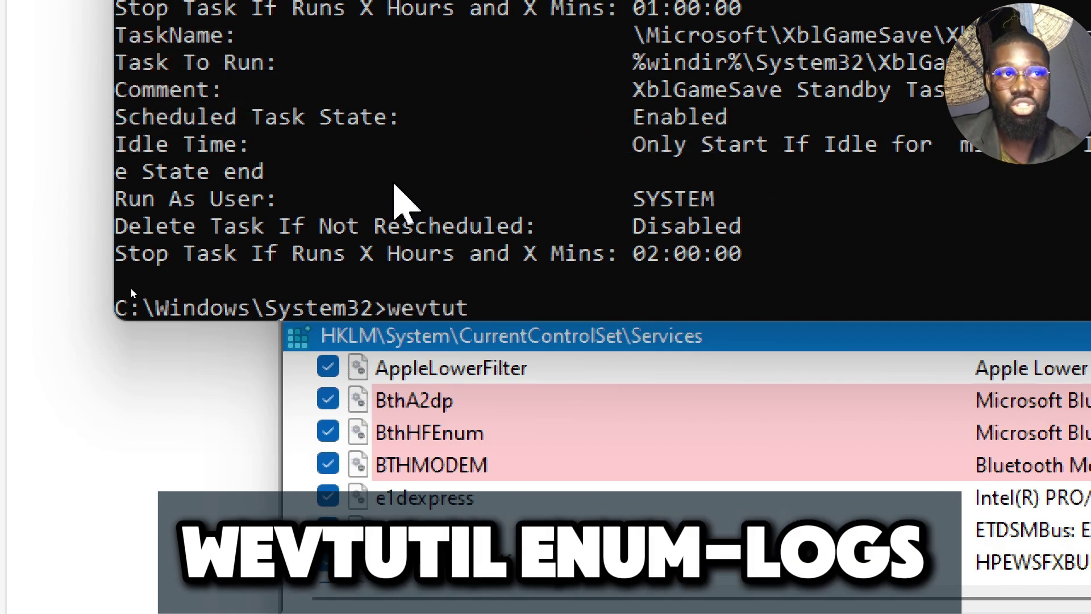
{"action": "type", "text": "il enum-logs"}
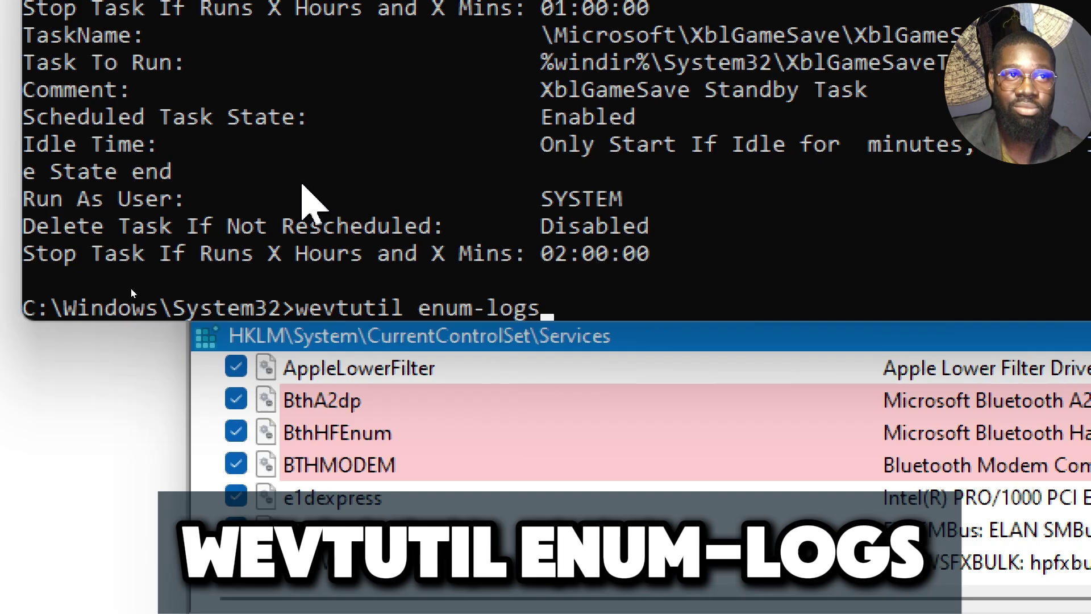
{"action": "key", "text": "Return"}
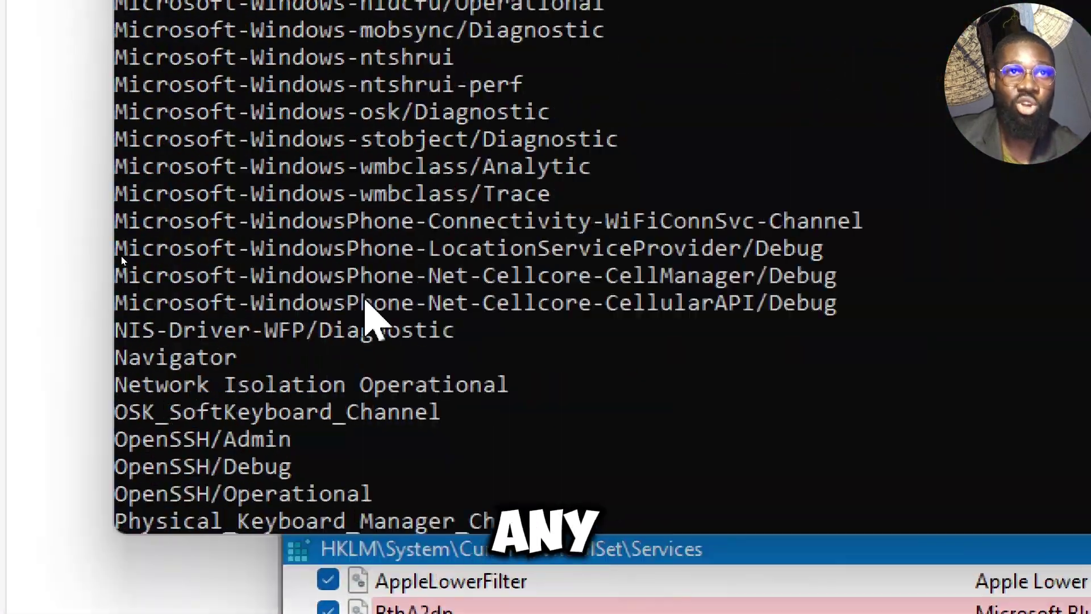
Step: Examine the listed event log names back toward the start of the output for unusual or custom log sources
{"action": "scroll", "coordinate": [365, 301], "scroll_direction": "up", "scroll_amount": 20}
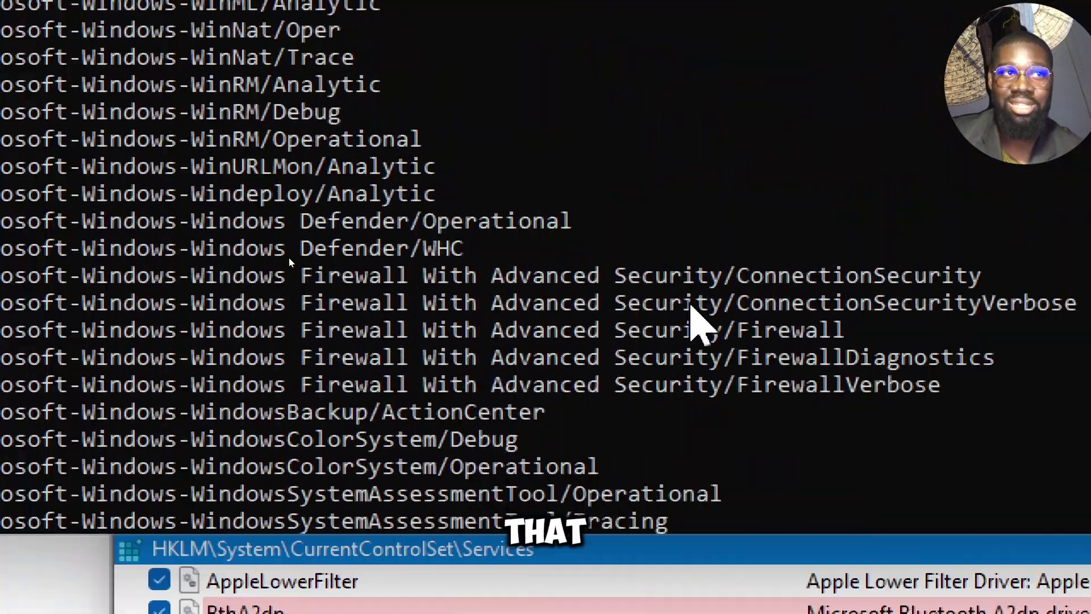
{"action": "scroll", "coordinate": [417, 256], "scroll_direction": "up", "scroll_amount": 20}
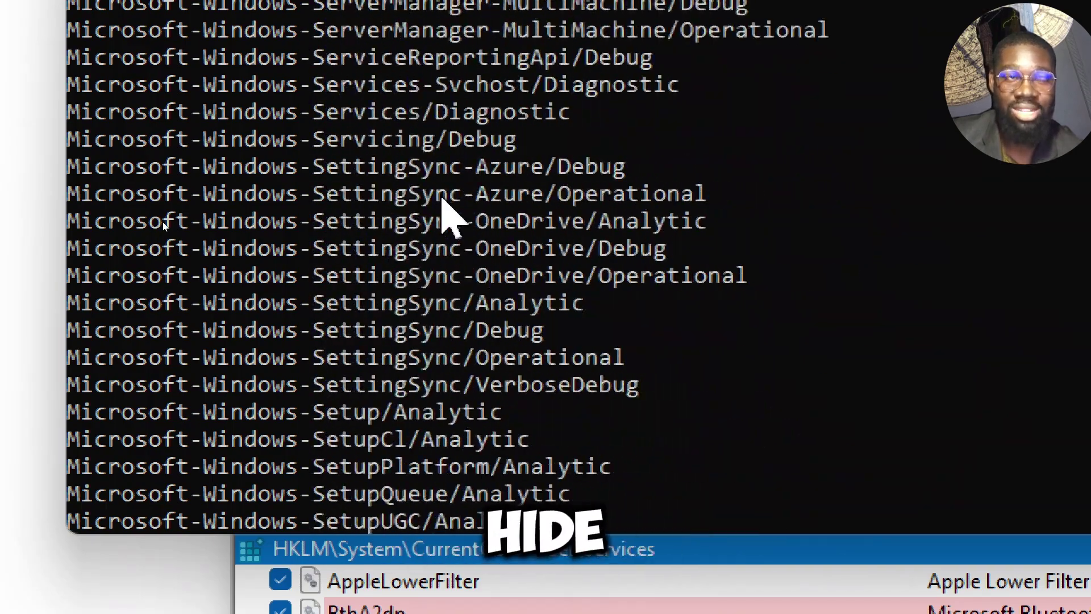
{"action": "scroll", "coordinate": [330, 186], "scroll_direction": "up", "scroll_amount": 10}
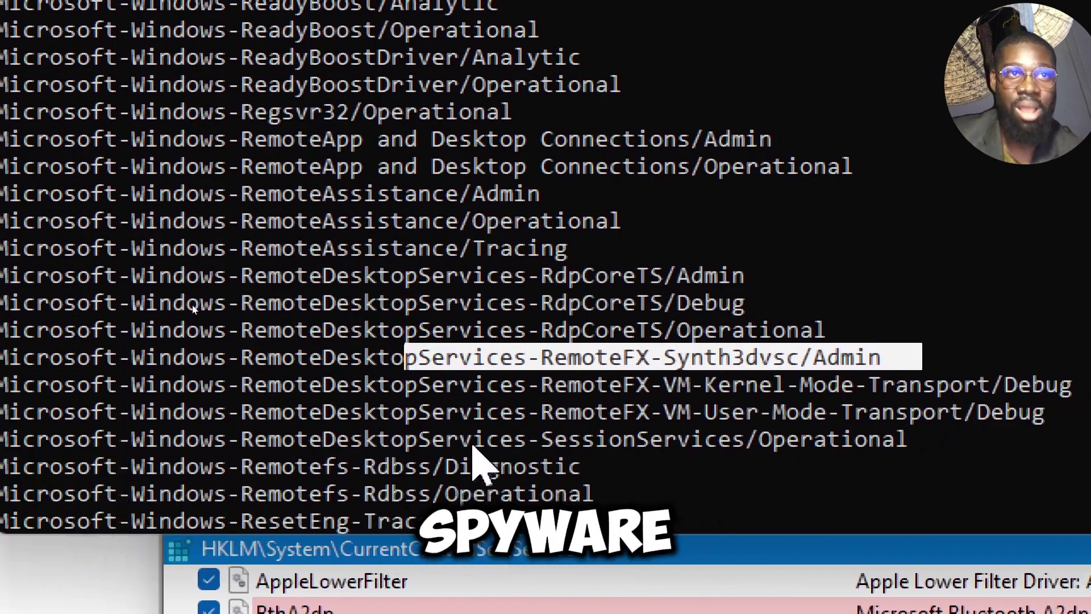
{"action": "scroll", "coordinate": [345, 307], "scroll_direction": "up", "scroll_amount": 20}
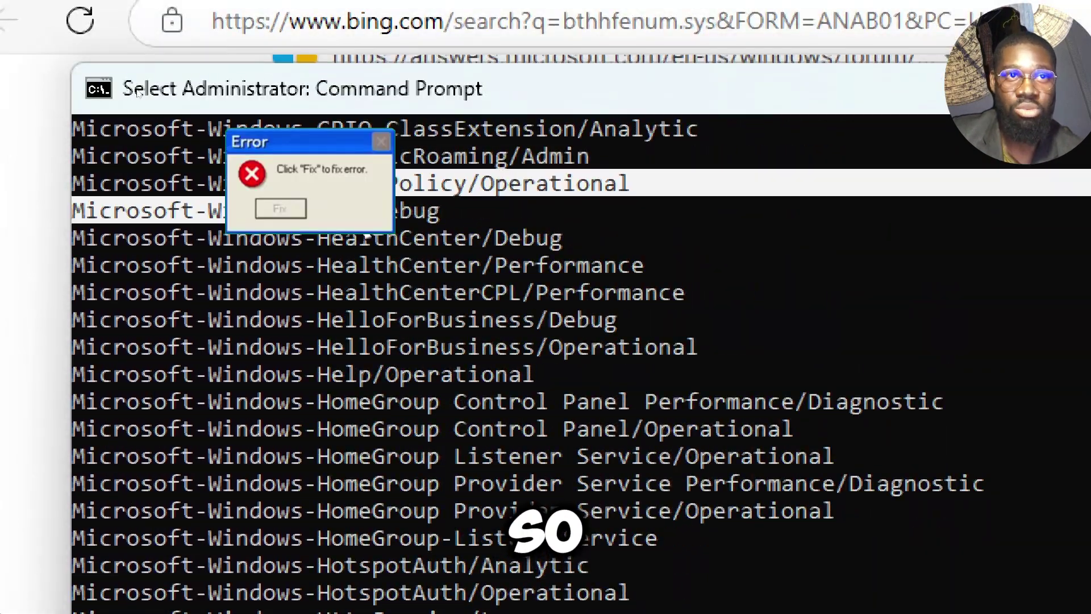
{"action": "scroll", "coordinate": [420, 199], "scroll_direction": "up", "scroll_amount": 20}
{"action": "scroll", "coordinate": [446, 234], "scroll_direction": "down", "scroll_amount": 20}
{"action": "left_click_drag", "start_coordinate": [321, 183], "coordinate": [639, 188]}
{"action": "scroll", "coordinate": [639, 187], "scroll_direction": "up", "scroll_amount": 2}
{"action": "scroll", "coordinate": [408, 274], "scroll_direction": "up", "scroll_amount": 20}
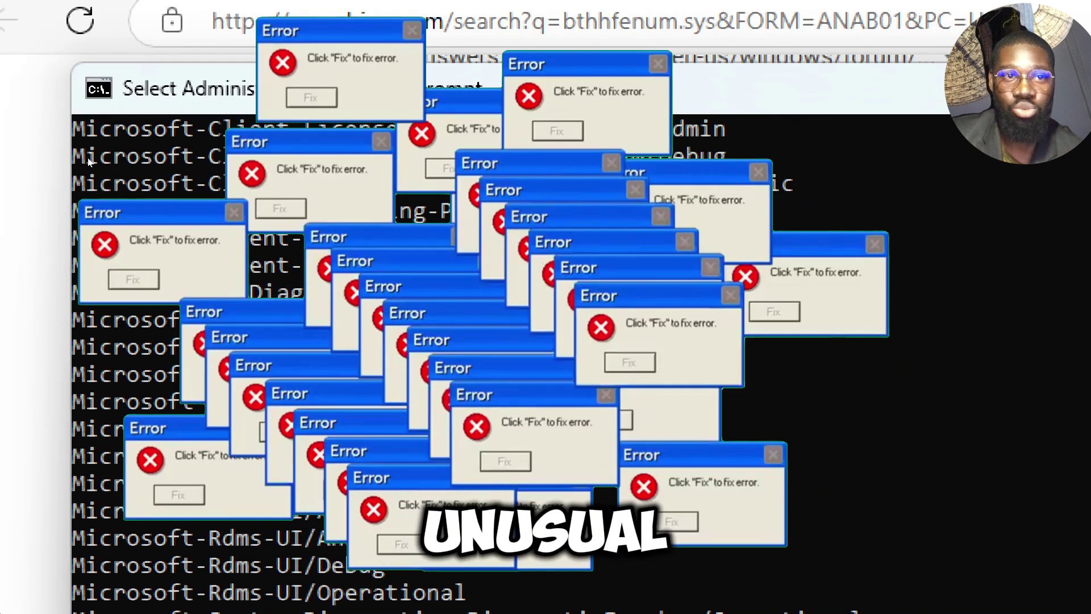
{"action": "scroll", "coordinate": [437, 370], "scroll_direction": "up", "scroll_amount": 6}
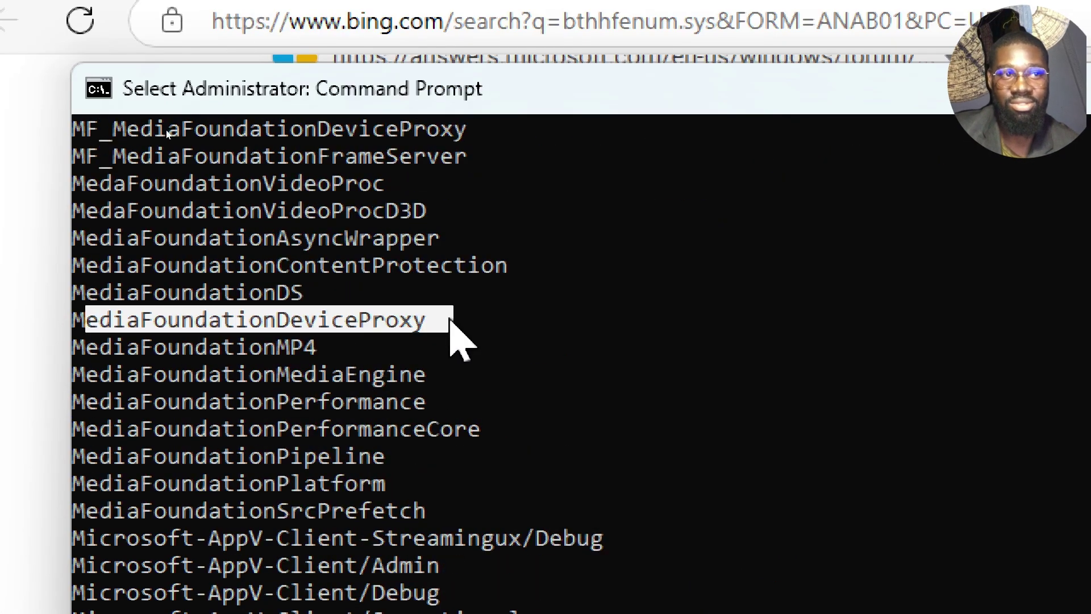